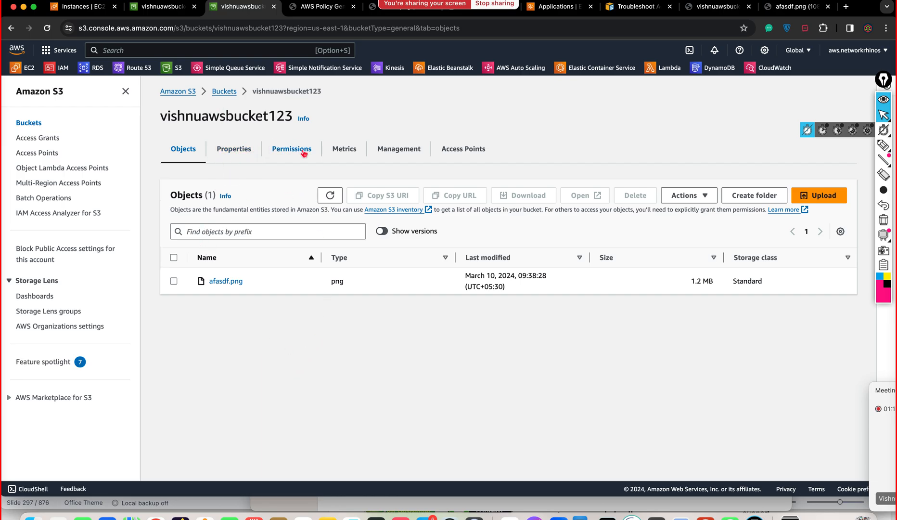
# Step: Show the Properties of bucket vishnuawsbucket123
pyautogui.click(241, 153)
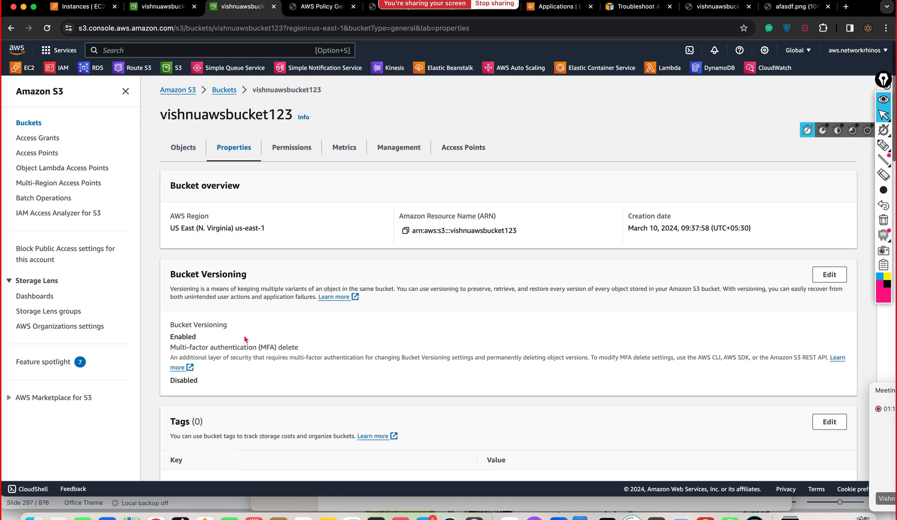
pyautogui.scroll(-1, 246, 339)
pyautogui.moveTo(179, 242); pyautogui.dragTo(217, 244)
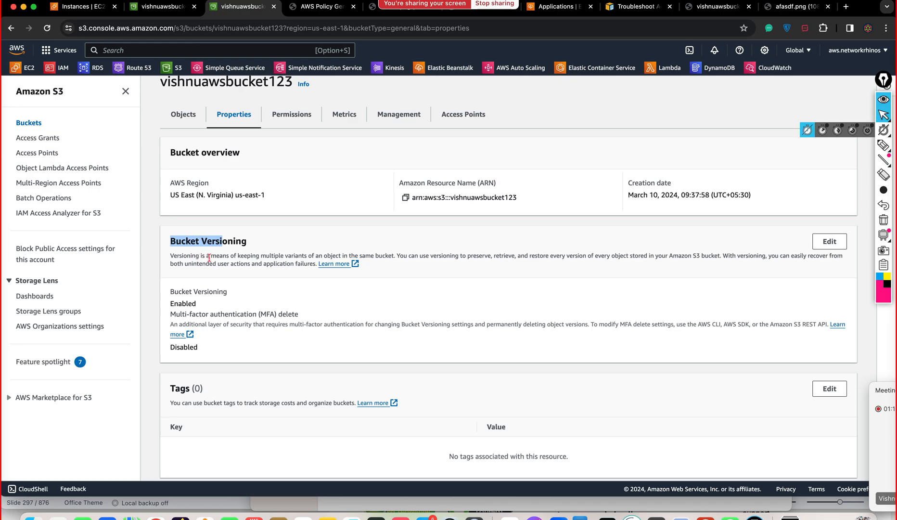
pyautogui.click(243, 255)
pyautogui.moveTo(260, 256); pyautogui.dragTo(341, 254)
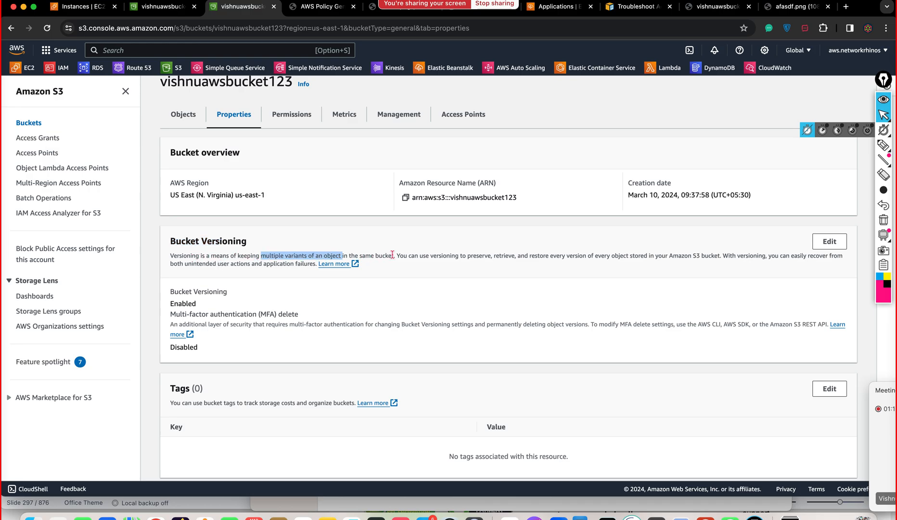
pyautogui.moveTo(396, 255); pyautogui.dragTo(455, 254)
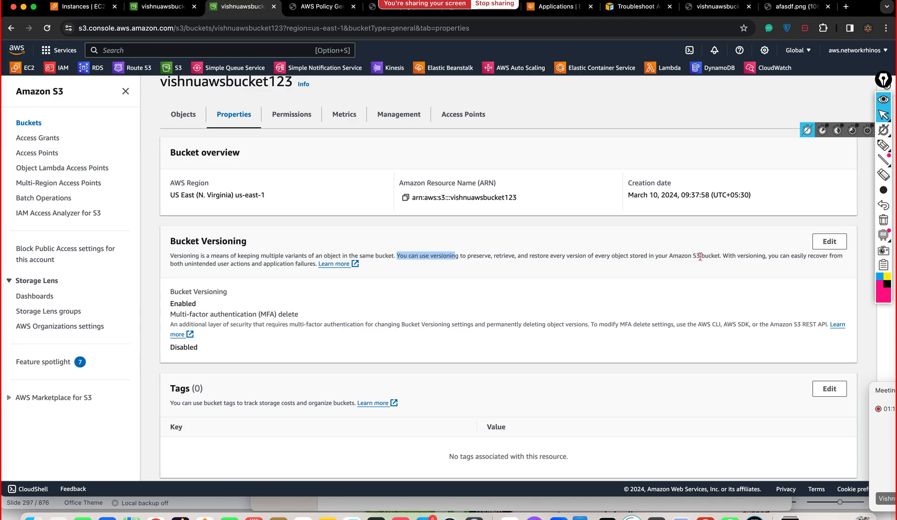
pyautogui.moveTo(721, 258); pyautogui.dragTo(739, 257)
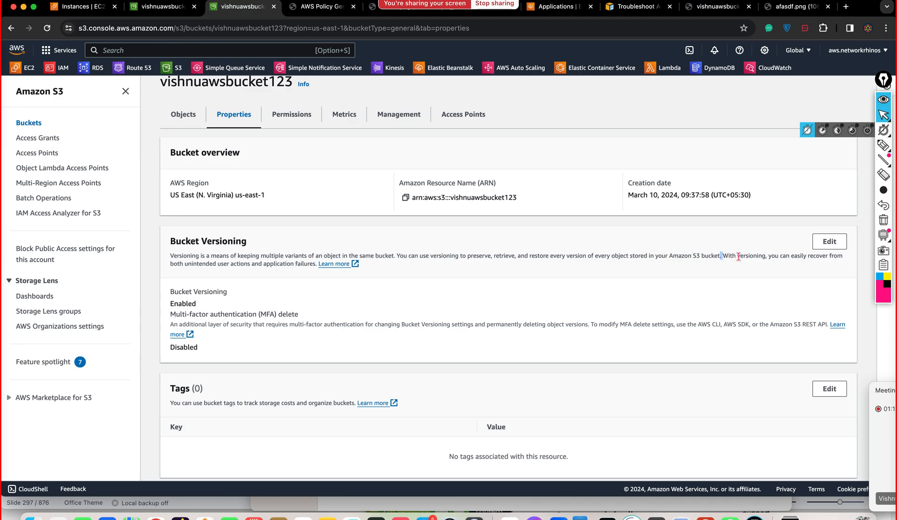
pyautogui.click(696, 280)
pyautogui.scroll(-1, 262, 318)
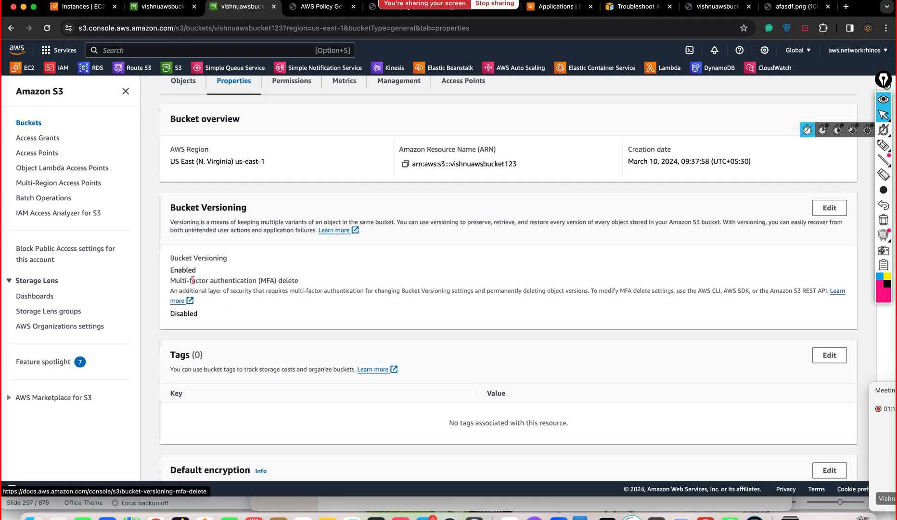
# Step: Skim the 'Using versioning in S3 buckets' guide in a new tab, then return to edit Bucket Versioning
pyautogui.click(339, 231)
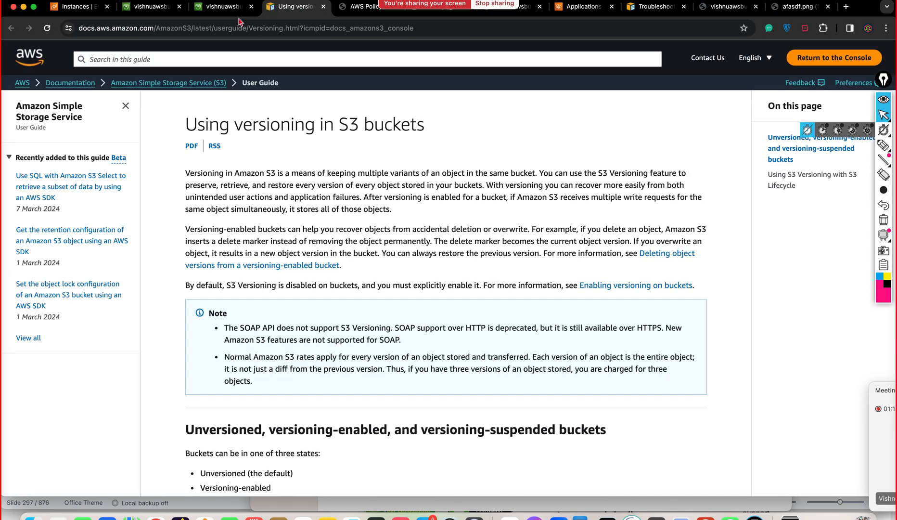
pyautogui.scroll(-3, 250, 231)
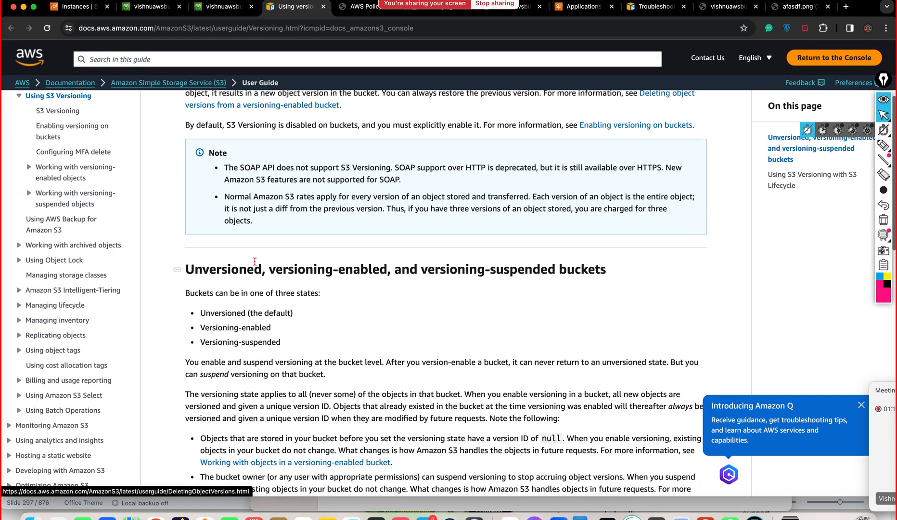
pyautogui.scroll(-3, 254, 261)
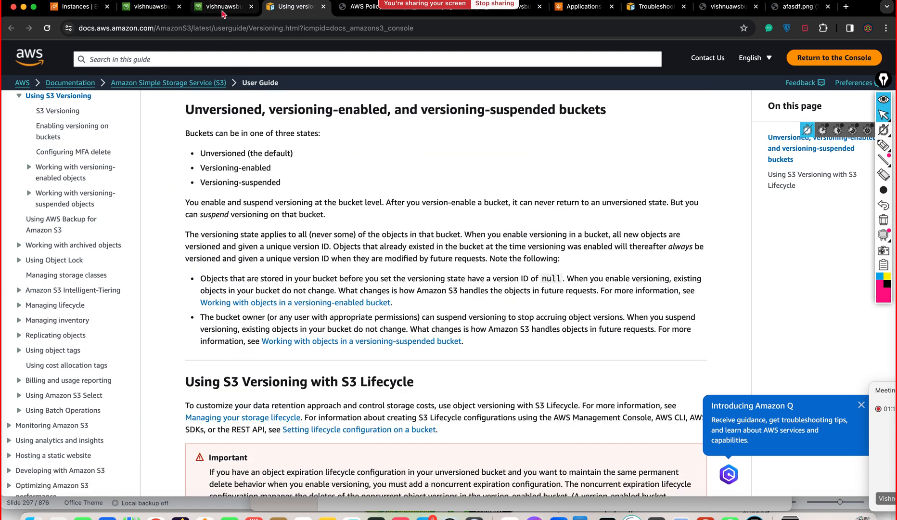
pyautogui.click(223, 9)
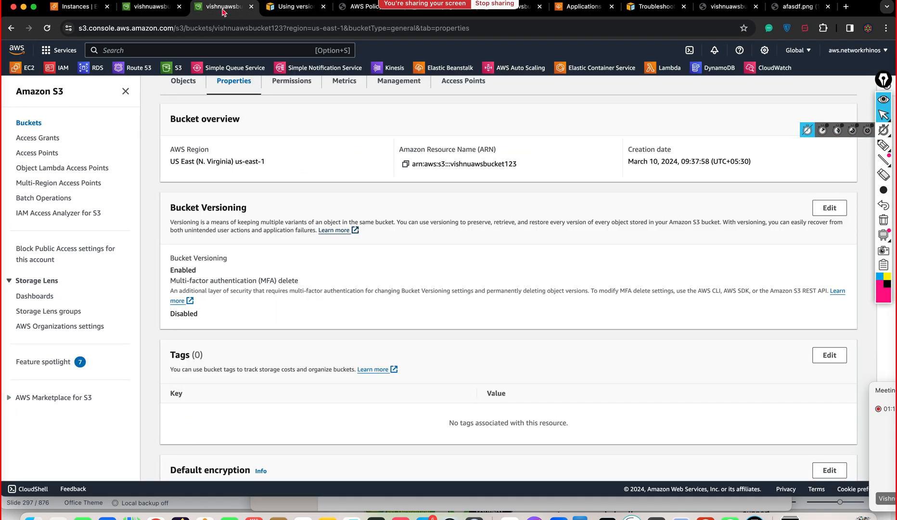
pyautogui.click(828, 208)
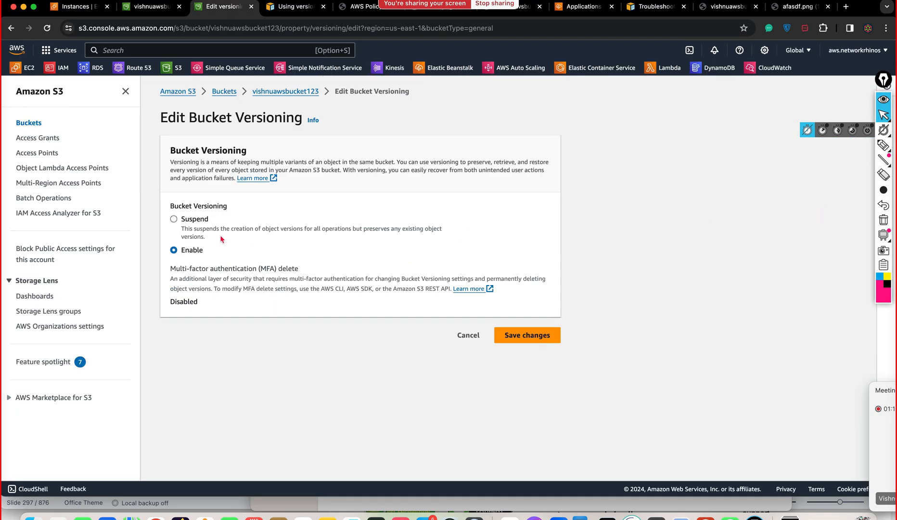
# Step: Save Bucket Versioning as Enabled, then return to the object list showing afasdf.png
pyautogui.click(185, 220)
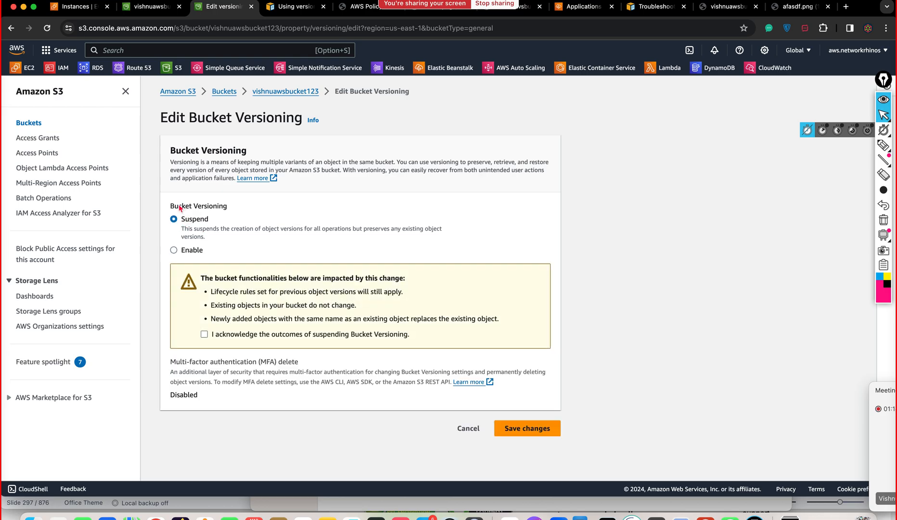
pyautogui.click(183, 253)
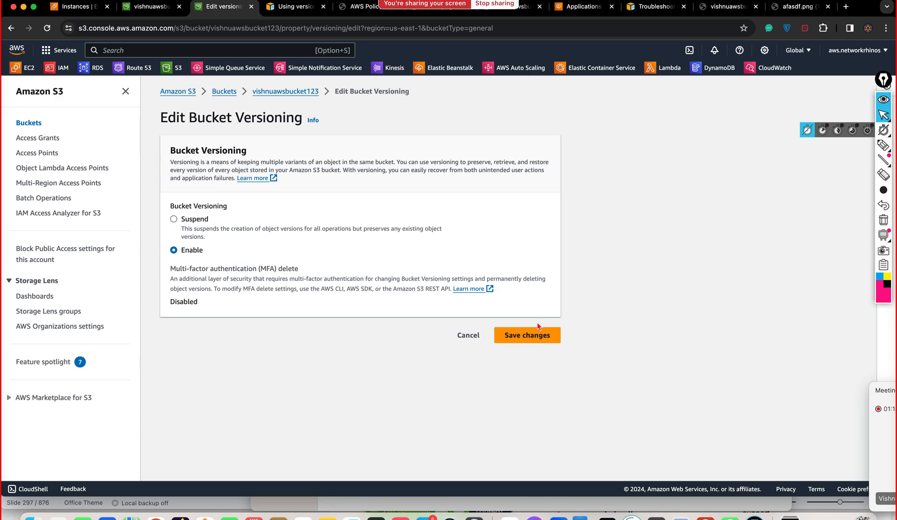
pyautogui.click(525, 340)
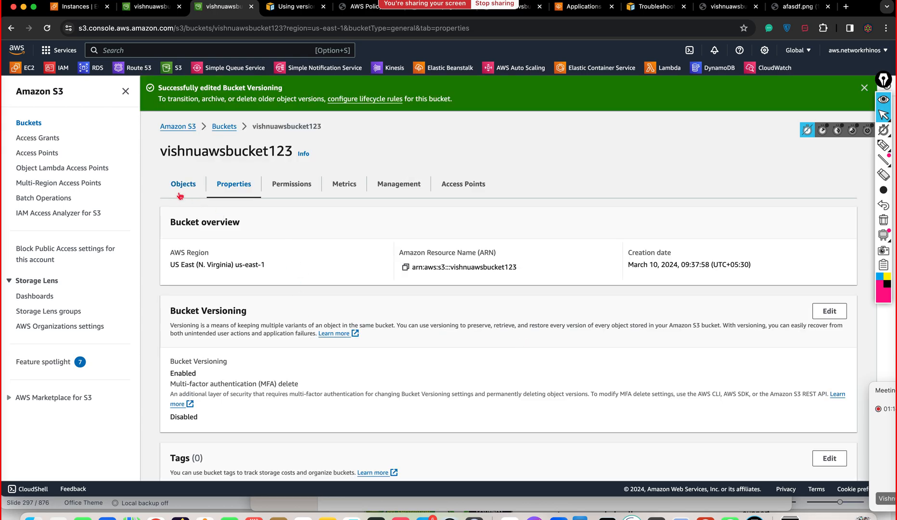
pyautogui.scroll(-4, 357, 299)
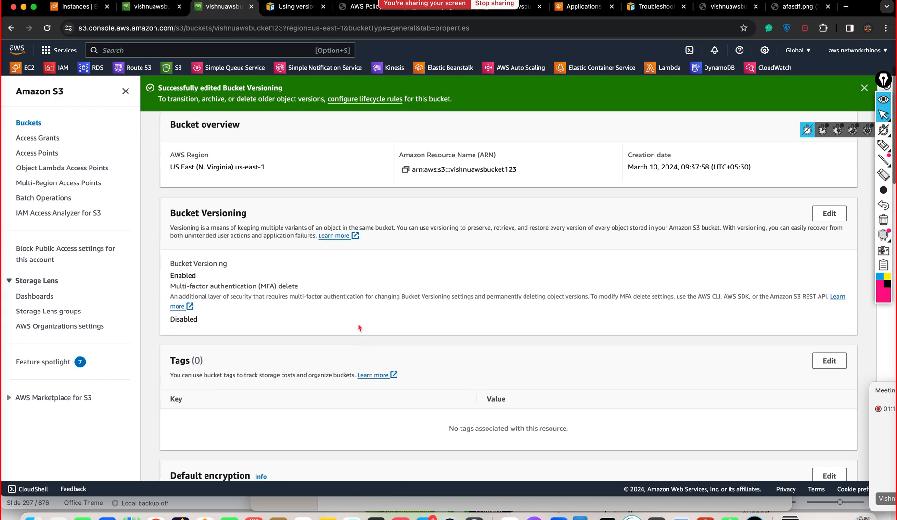
pyautogui.scroll(4, 344, 289)
pyautogui.click(191, 186)
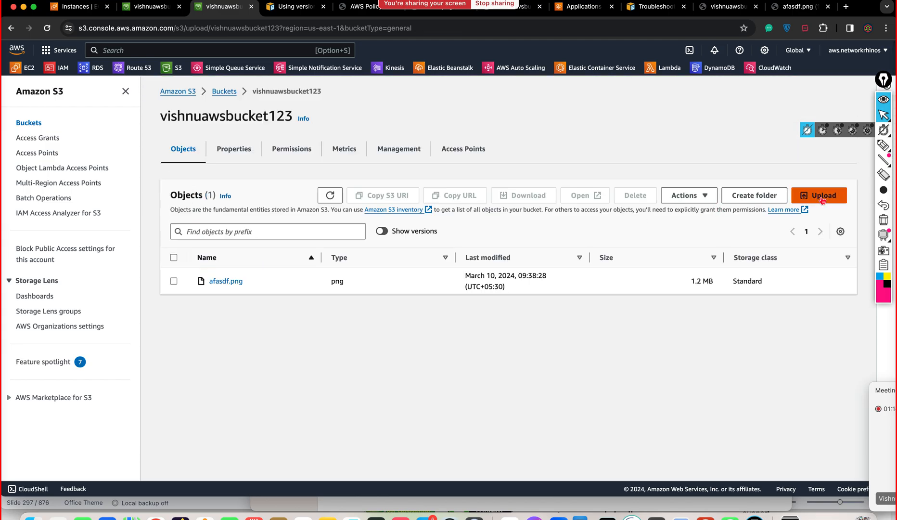
# Step: Upload Whatsapp DP.png from Downloads to vishnuawsbucket123 and close the succeeded status page
pyautogui.click(819, 195)
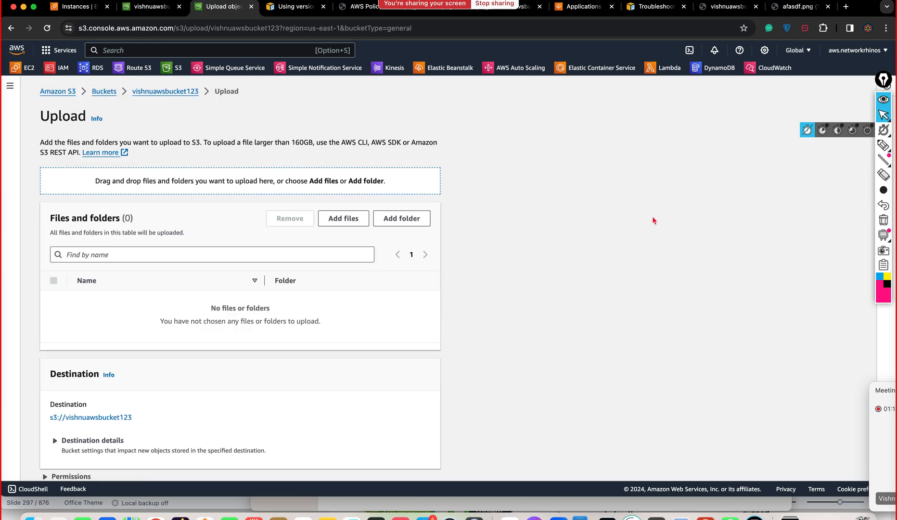
pyautogui.click(340, 224)
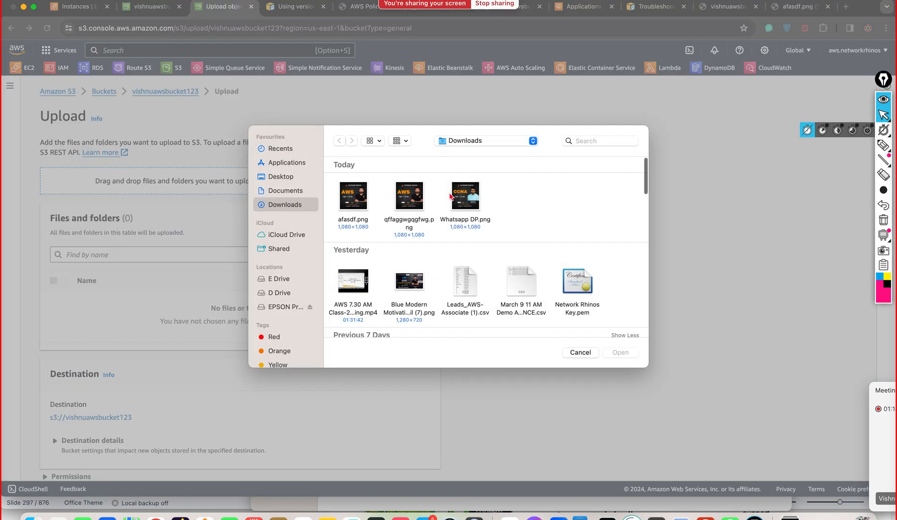
pyautogui.click(467, 195)
pyautogui.click(617, 355)
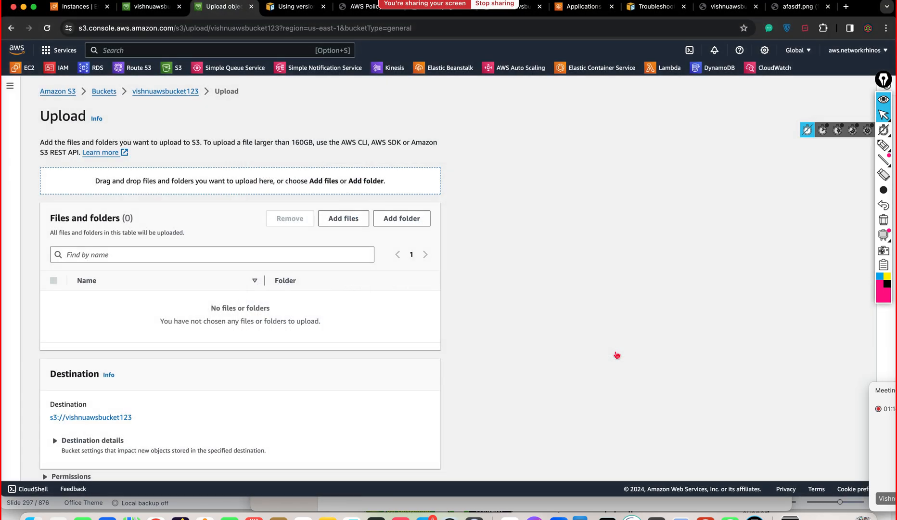
pyautogui.scroll(-2, 356, 371)
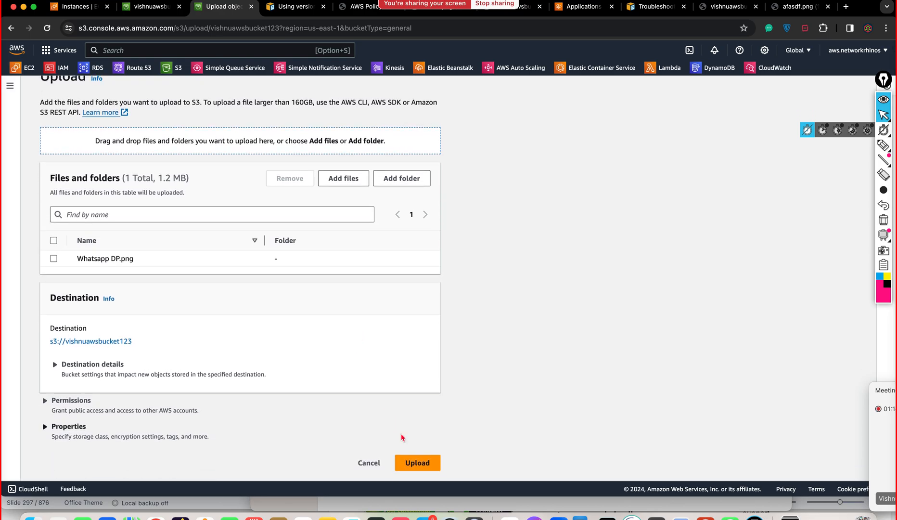
pyautogui.click(409, 464)
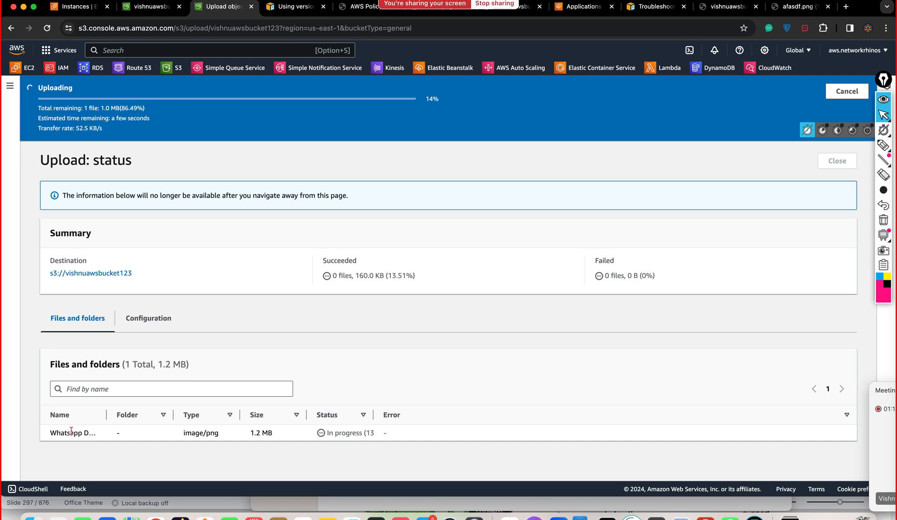
pyautogui.moveTo(105, 420); pyautogui.dragTo(151, 420)
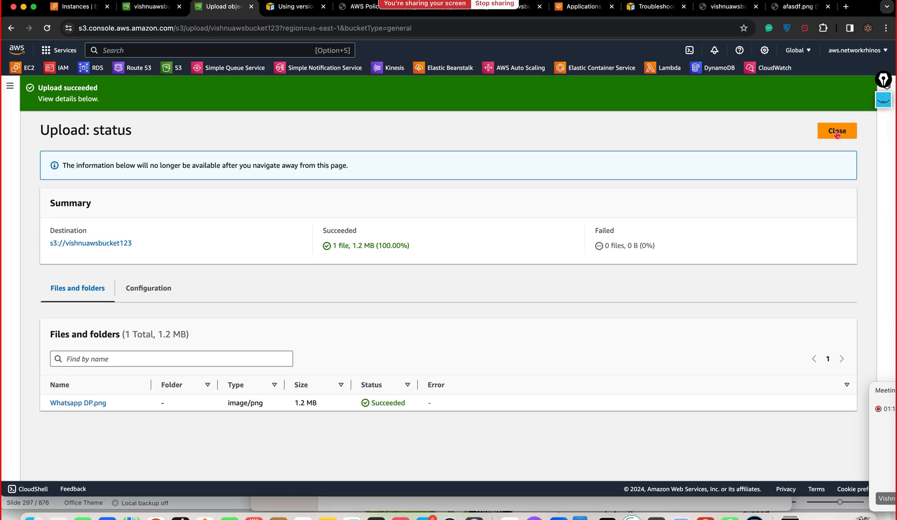
pyautogui.click(837, 131)
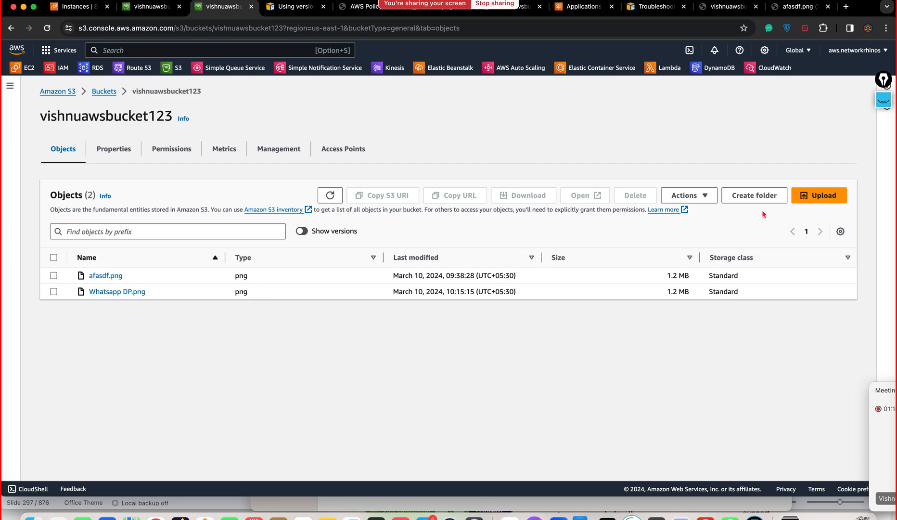
# Step: Upload Whatsapp DP.png from Downloads again so the bucket lists afasdf.png and Whatsapp DP.png
pyautogui.click(815, 198)
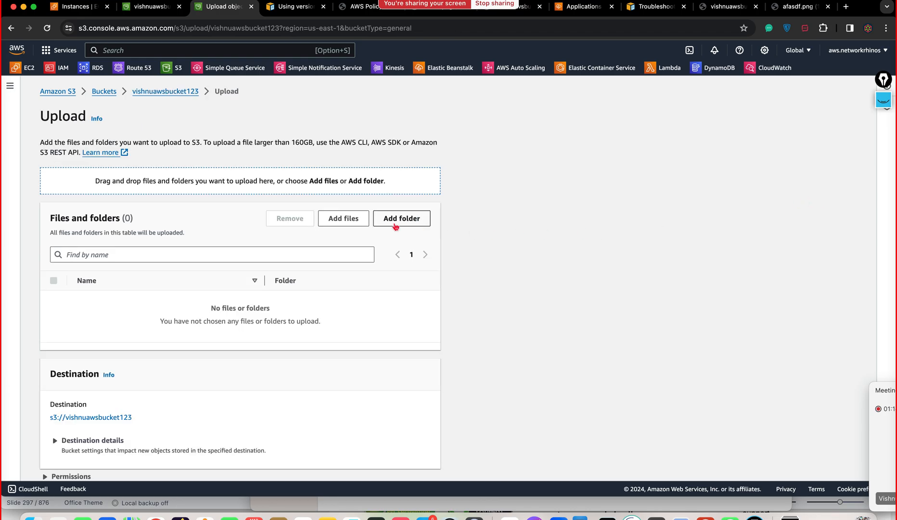
pyautogui.click(356, 224)
pyautogui.click(465, 196)
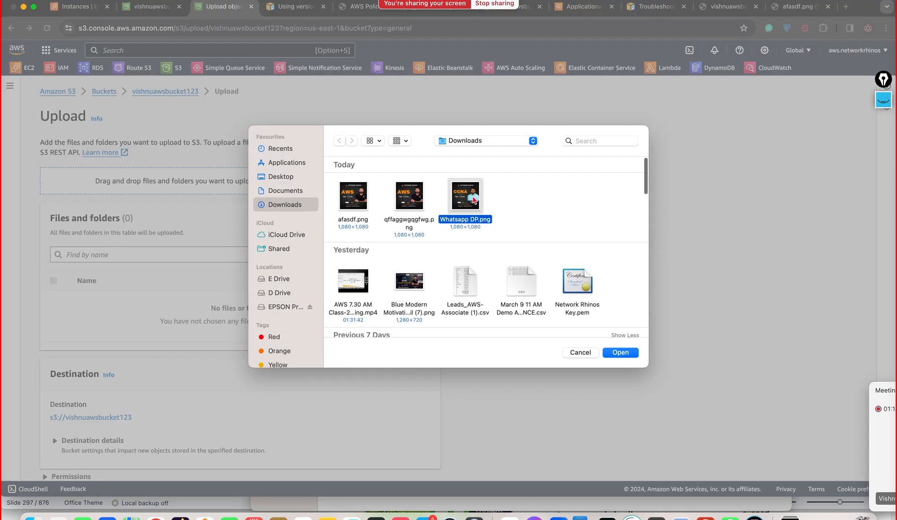
pyautogui.click(620, 352)
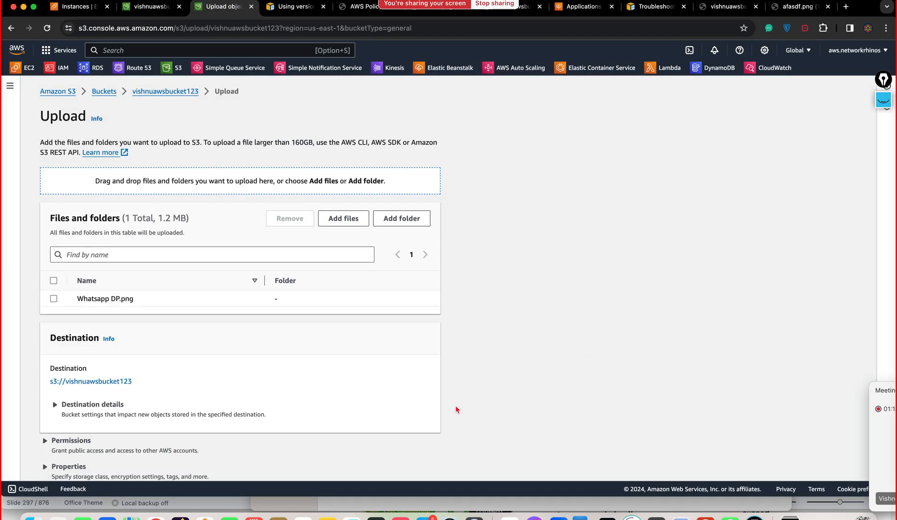
pyautogui.scroll(-2, 453, 414)
pyautogui.click(418, 463)
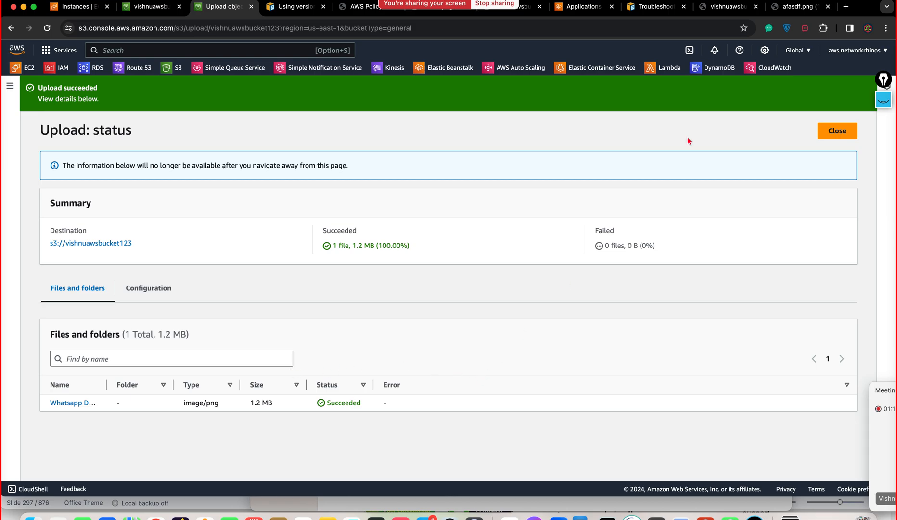
pyautogui.click(837, 131)
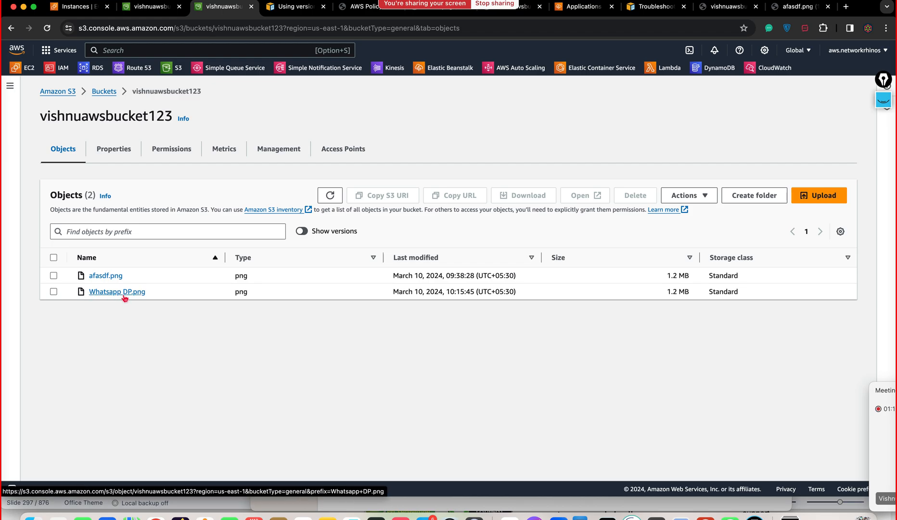
# Step: Delete afasdf.png from vishnuawsbucket123, confirming with the word 'delete'
pyautogui.click(54, 276)
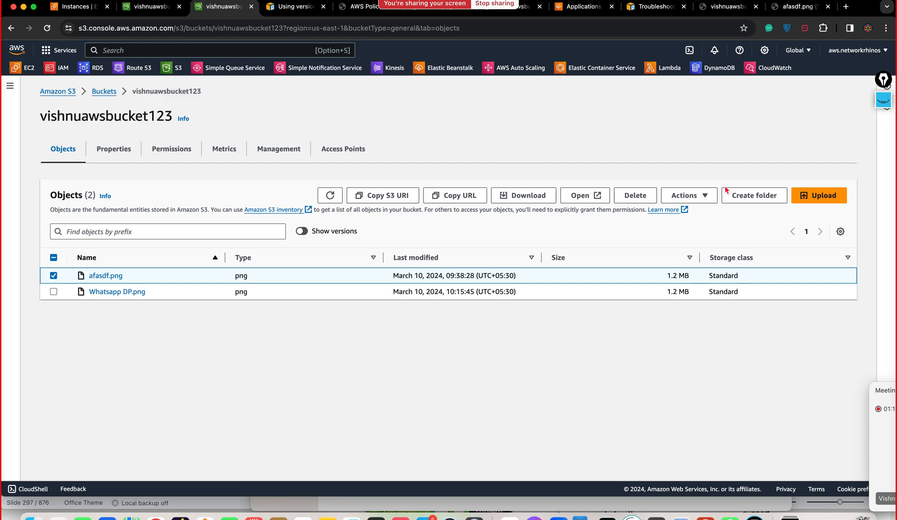
pyautogui.click(645, 195)
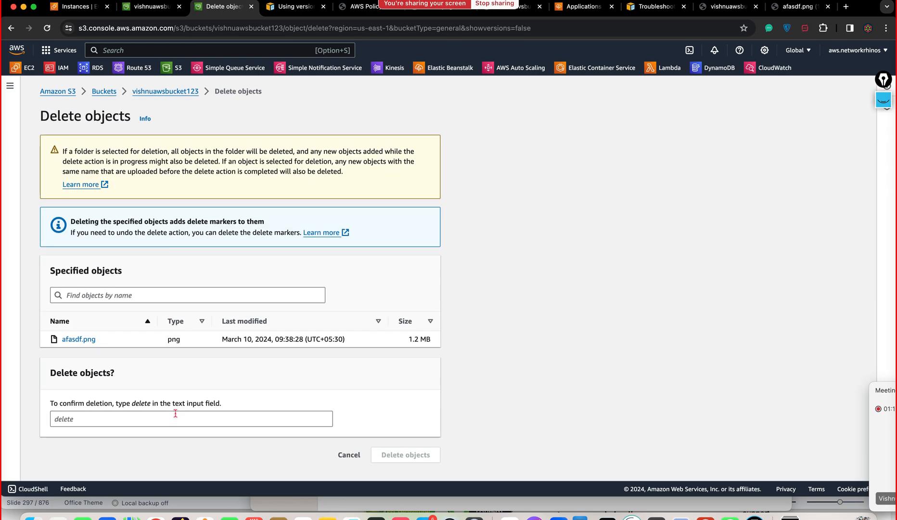
pyautogui.doubleClick(143, 406)
pyautogui.press('super+c')
pyautogui.click(125, 420)
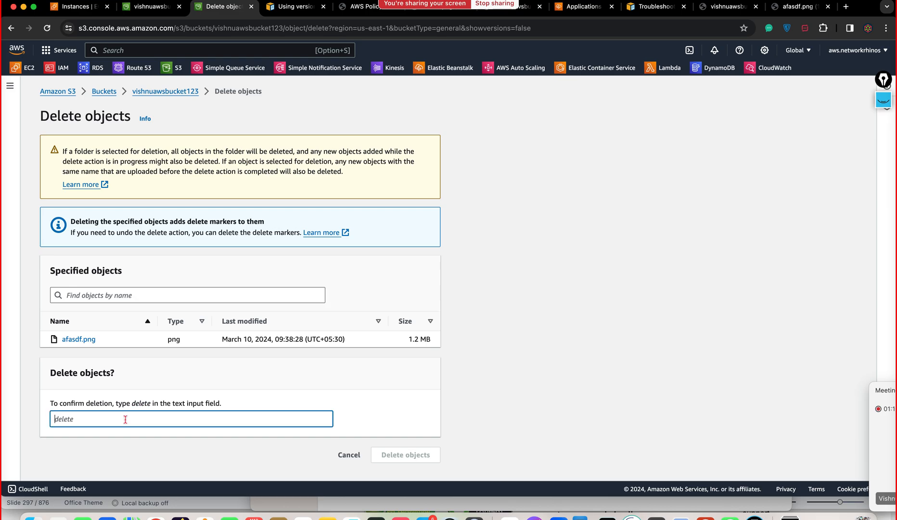
pyautogui.press('super+v')
pyautogui.click(406, 455)
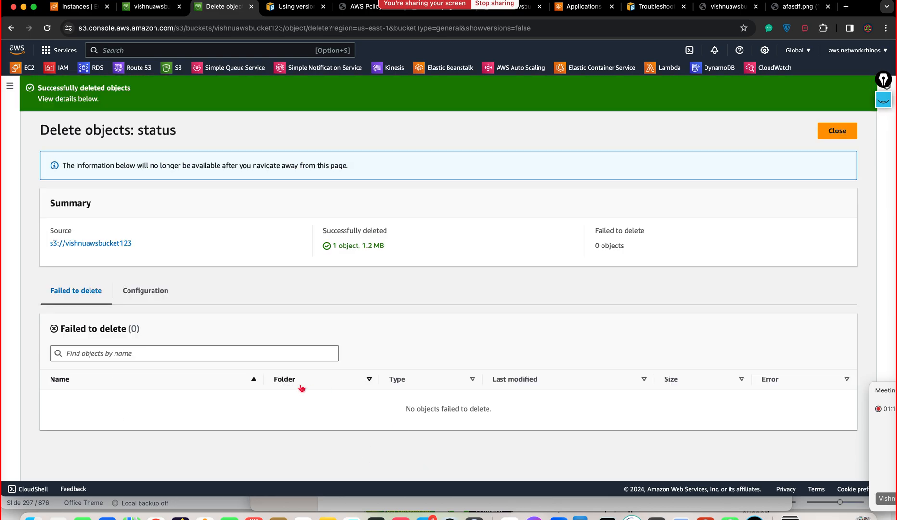
pyautogui.click(829, 134)
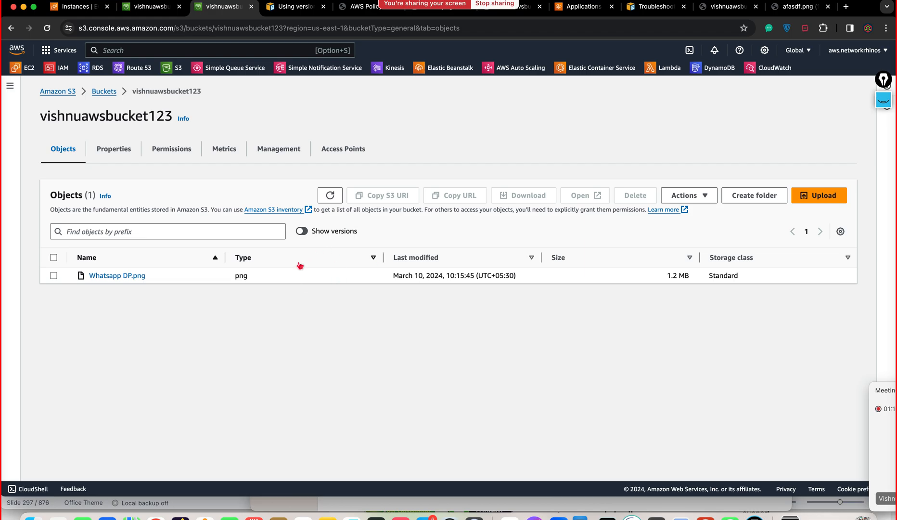
# Step: Turn on Show versions to reveal afasdf.png's delete marker and both Whatsapp DP.png versions
pyautogui.click(302, 232)
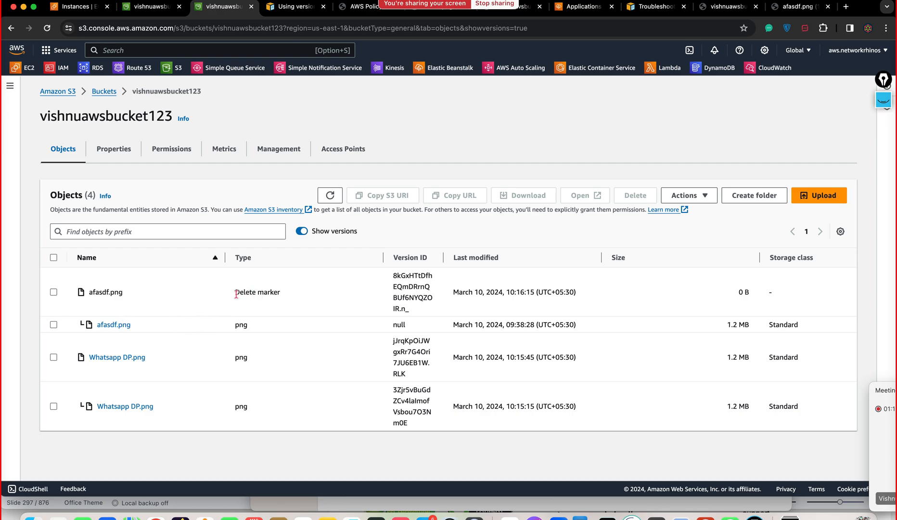
pyautogui.moveTo(236, 294); pyautogui.dragTo(277, 288)
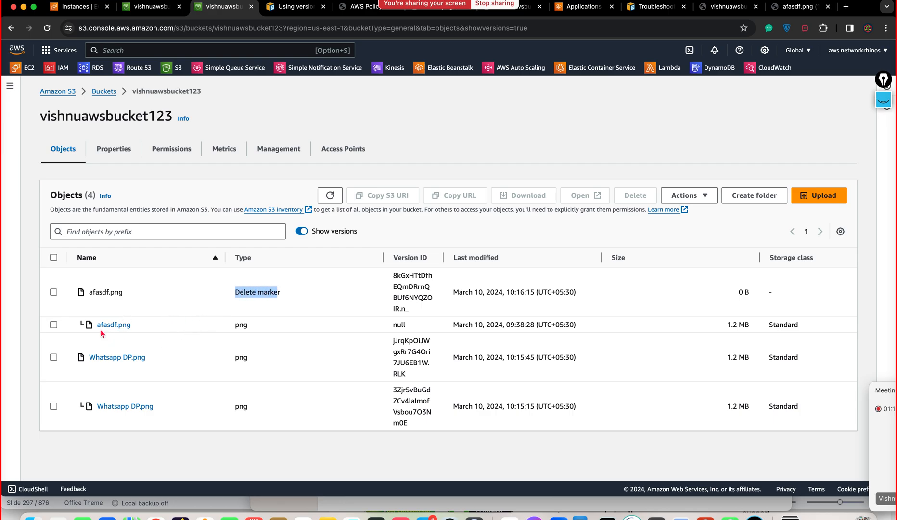
pyautogui.click(6, 371)
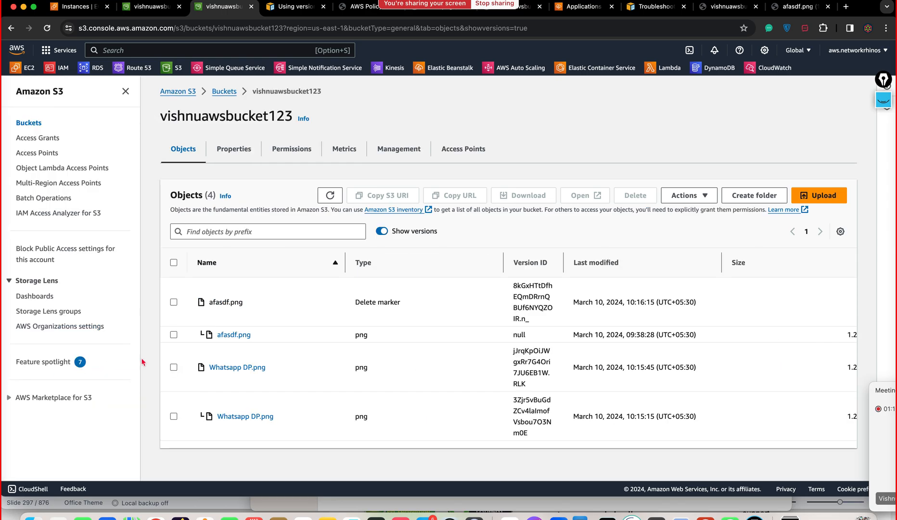
pyautogui.click(125, 91)
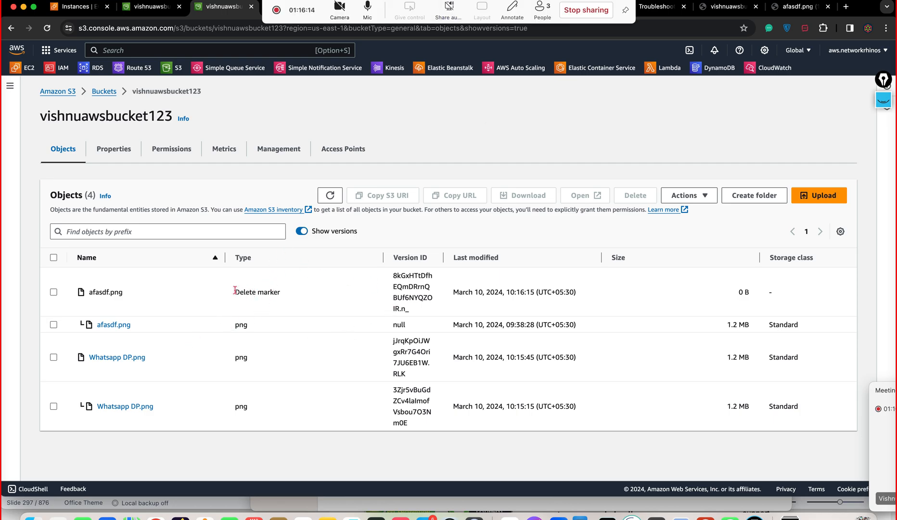
pyautogui.moveTo(235, 291); pyautogui.dragTo(280, 292)
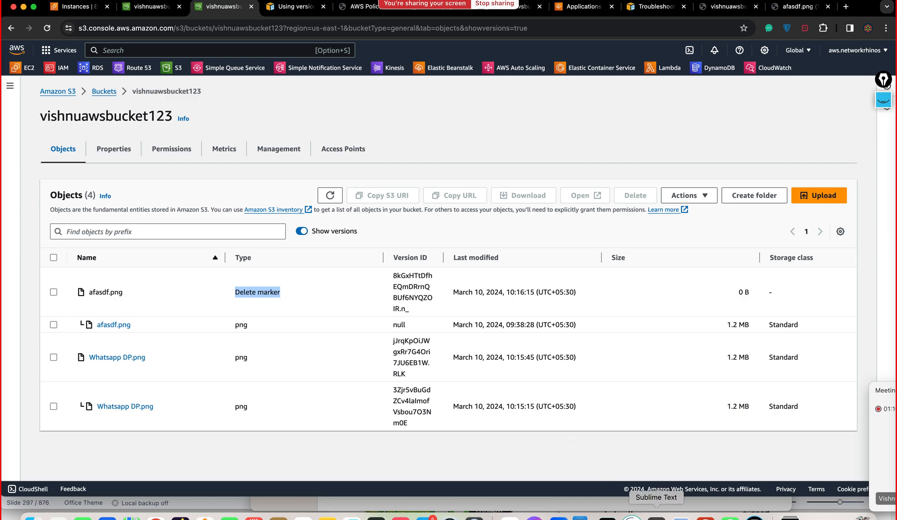
# Step: Bring the 'Feb Network Rhinos' Sublime Text notes to the front and select all its text
pyautogui.click(657, 515)
pyautogui.click(526, 398)
pyautogui.press('super+a')
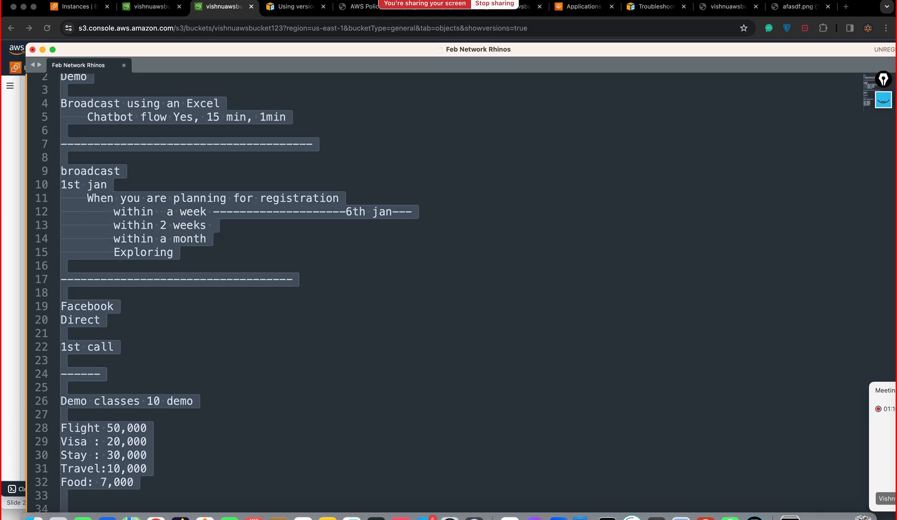
# Step: Replace the notes with two 'Whatsapp DP.png' lines and a '---------------DELETE MARKER-------' heading
pyautogui.press('BackSpace')
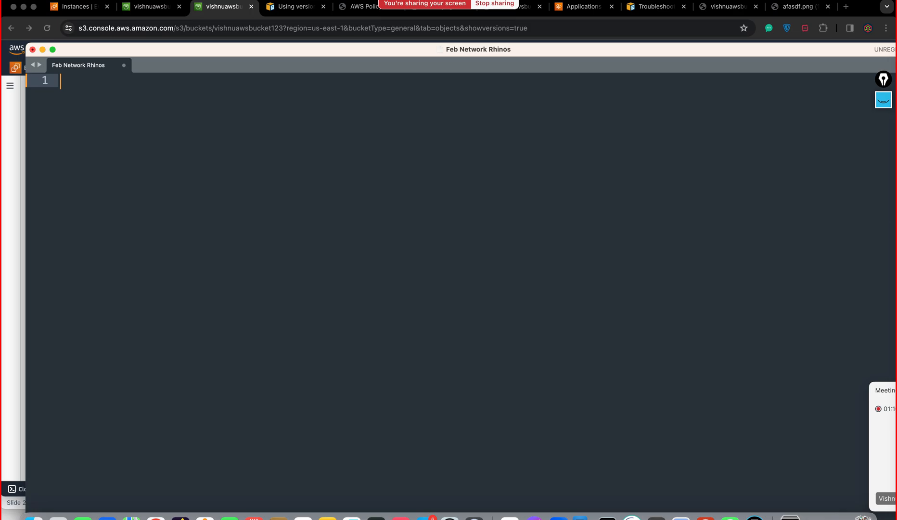
pyautogui.doubleClick(296, 58)
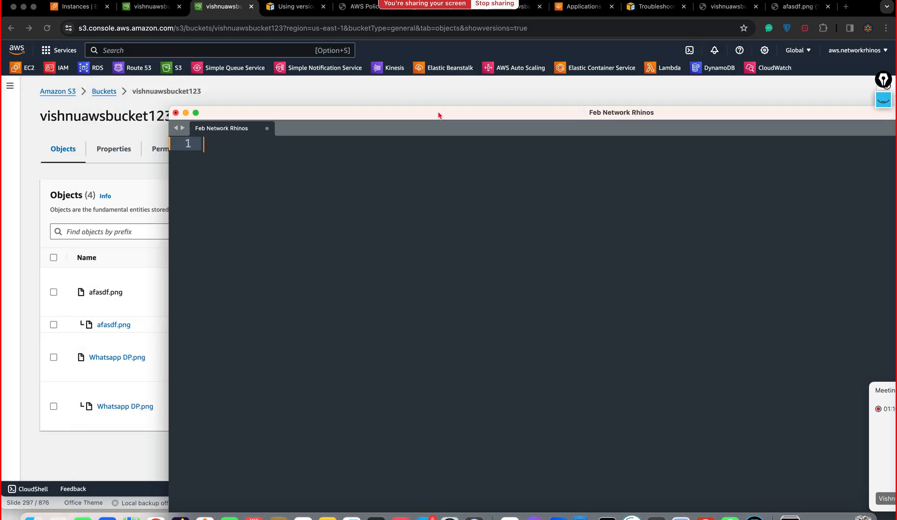
pyautogui.press('Return')
pyautogui.press('Return')
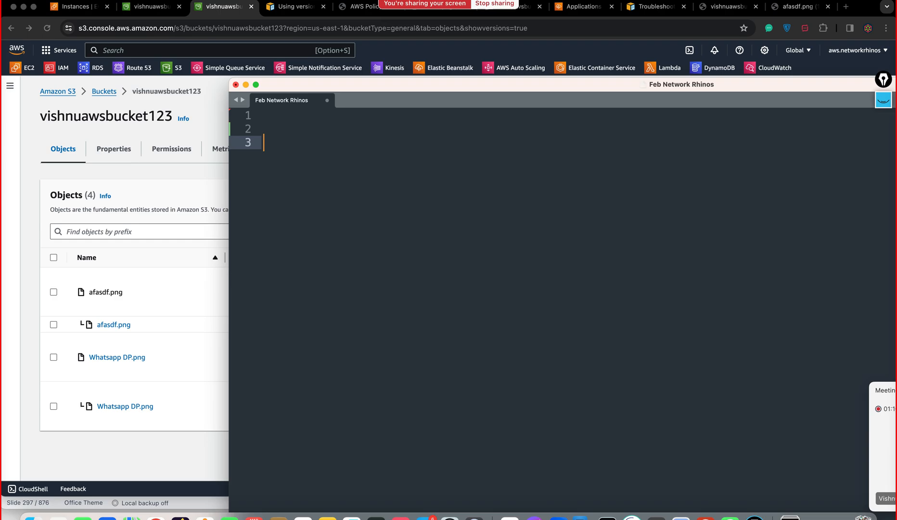
pyautogui.write('Whatsapp DP.')
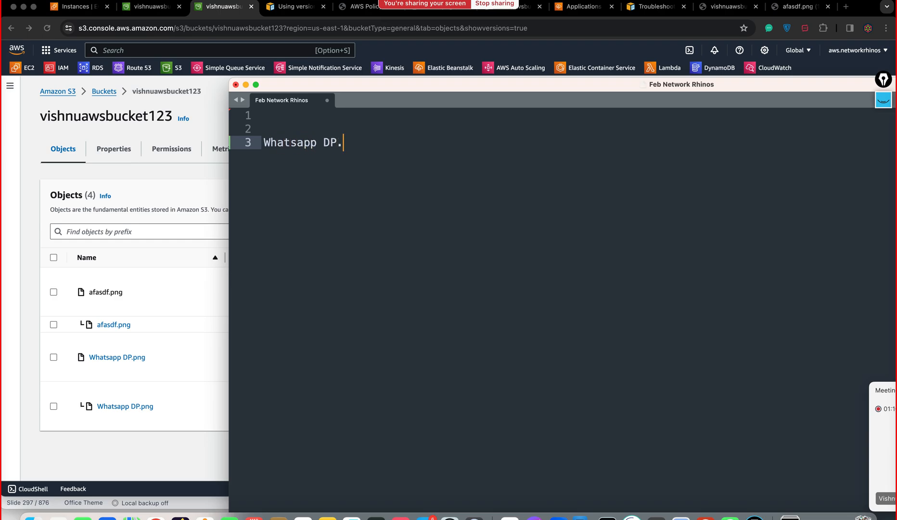
pyautogui.write('png')
pyautogui.press('Return')
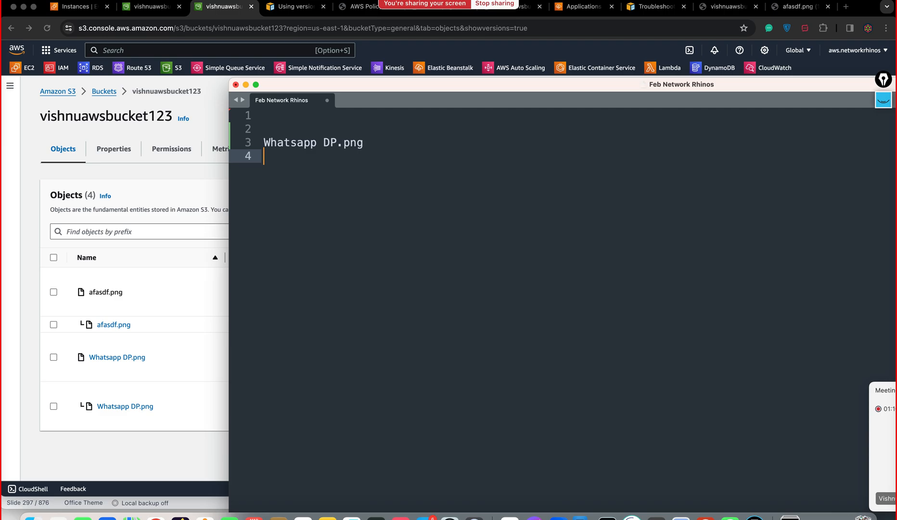
pyautogui.write('Whatsapp')
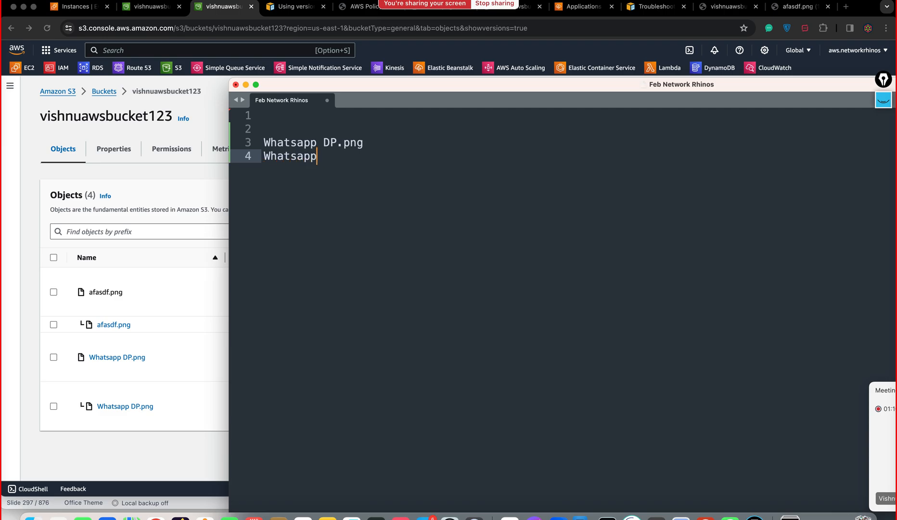
pyautogui.write(' DP.png')
pyautogui.click(346, 130)
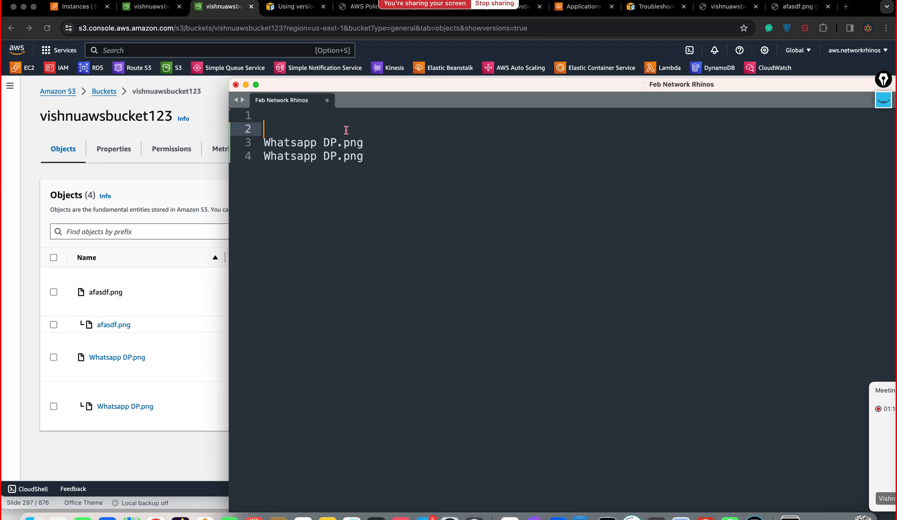
pyautogui.write('---------------')
pyautogui.write('DELETE M')
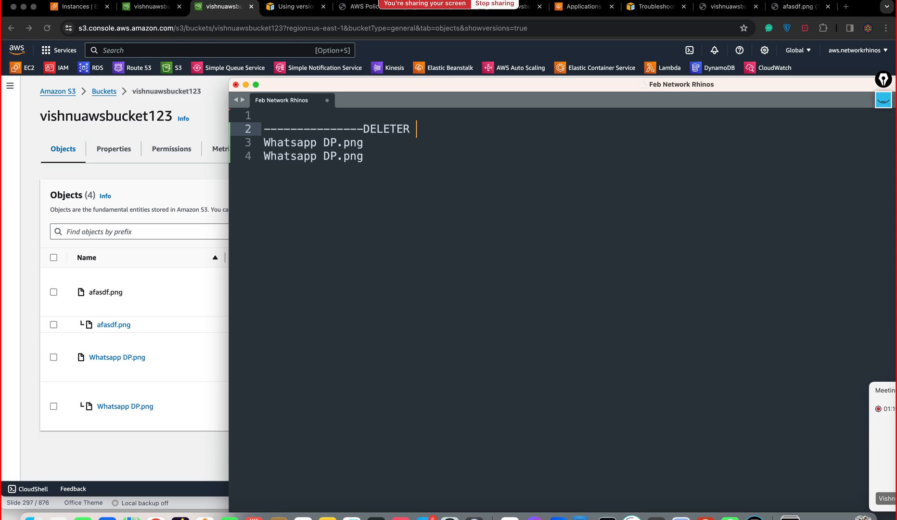
pyautogui.write('ARKER-------')
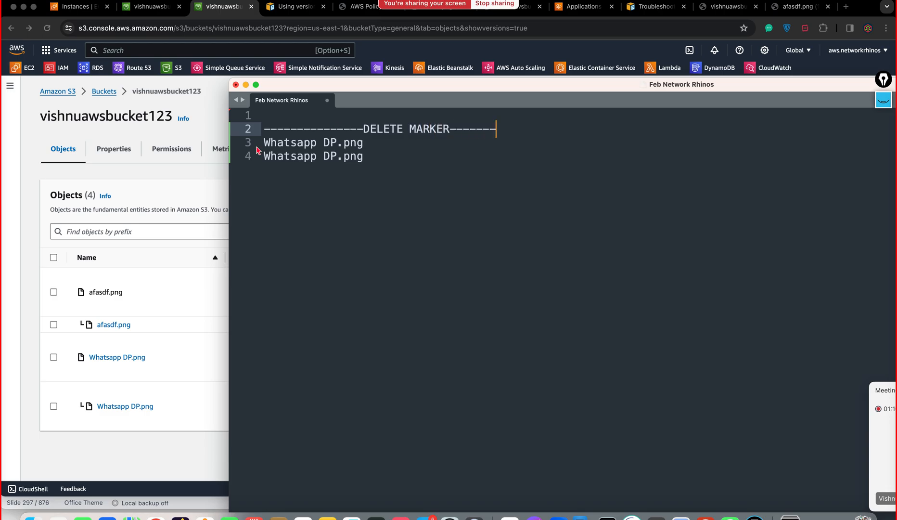
# Step: Erase the DELETE MARKER heading text, then return to the S3 bucket page
pyautogui.moveTo(379, 156); pyautogui.dragTo(268, 143)
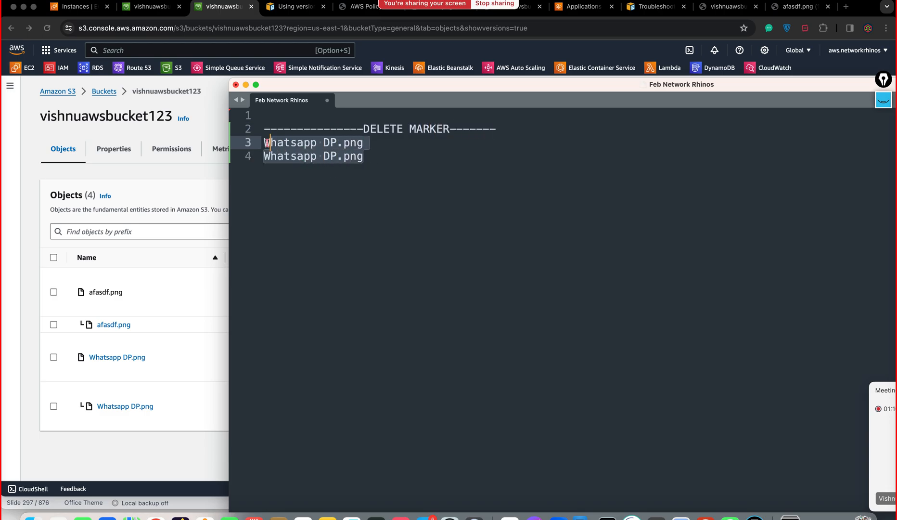
pyautogui.click(513, 133)
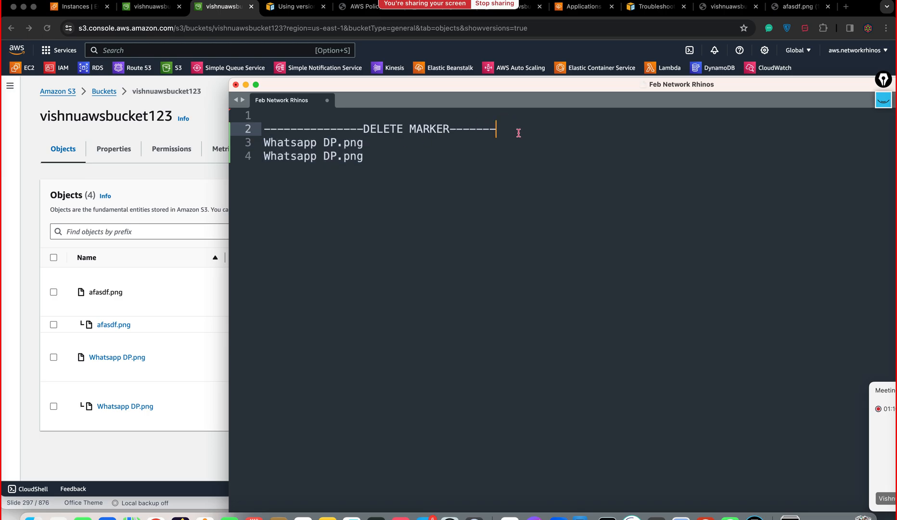
pyautogui.moveTo(519, 133); pyautogui.dragTo(341, 136)
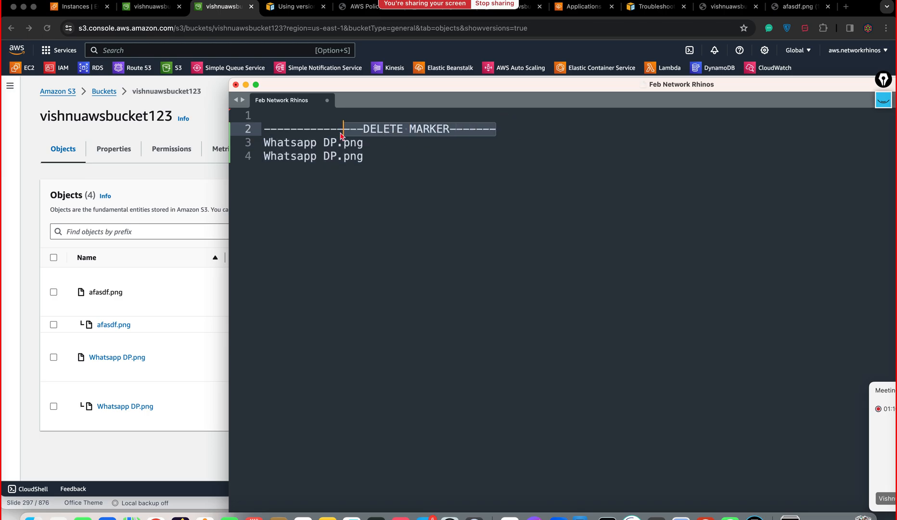
pyautogui.click(340, 132)
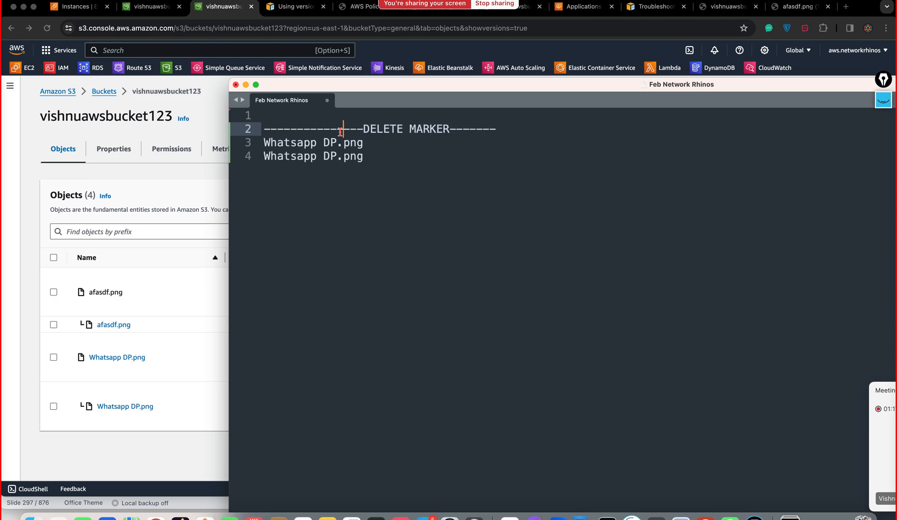
pyautogui.moveTo(367, 162); pyautogui.dragTo(263, 143)
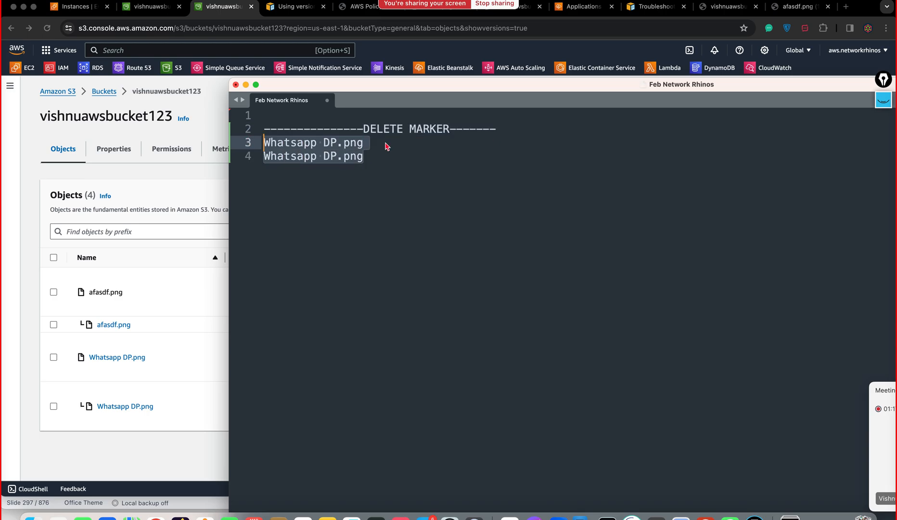
pyautogui.click(508, 126)
pyautogui.moveTo(510, 128)
pyautogui.mouseDown()
pyautogui.moveTo(313, 143)
pyautogui.moveTo(256, 129)
pyautogui.mouseUp()
pyautogui.press('BackSpace')
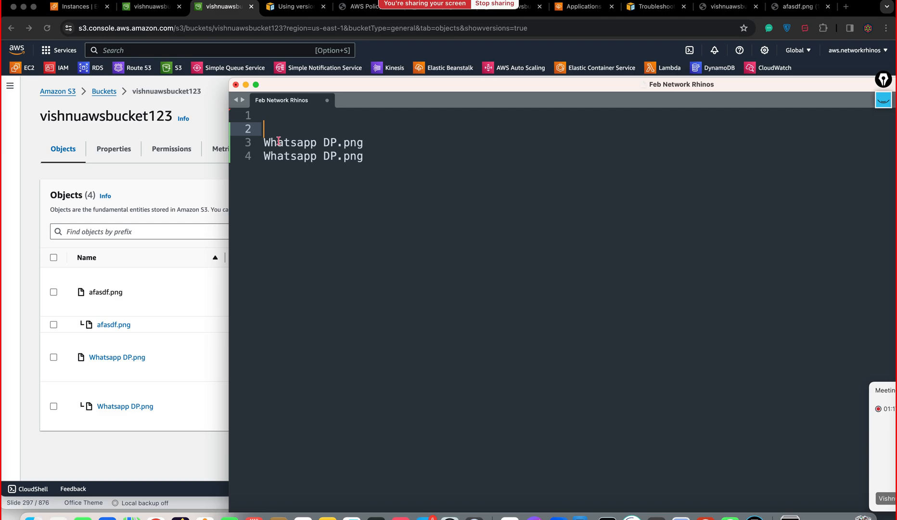
pyautogui.click(36, 185)
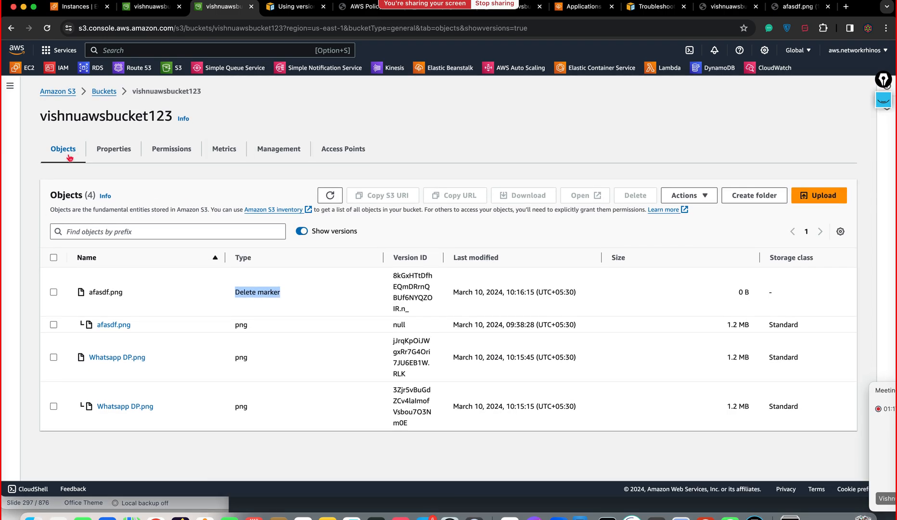
# Step: Reopen vishnuawsbucket123 and delete Whatsapp DP.png, confirming with 'delete'
pyautogui.click(105, 93)
pyautogui.click(113, 308)
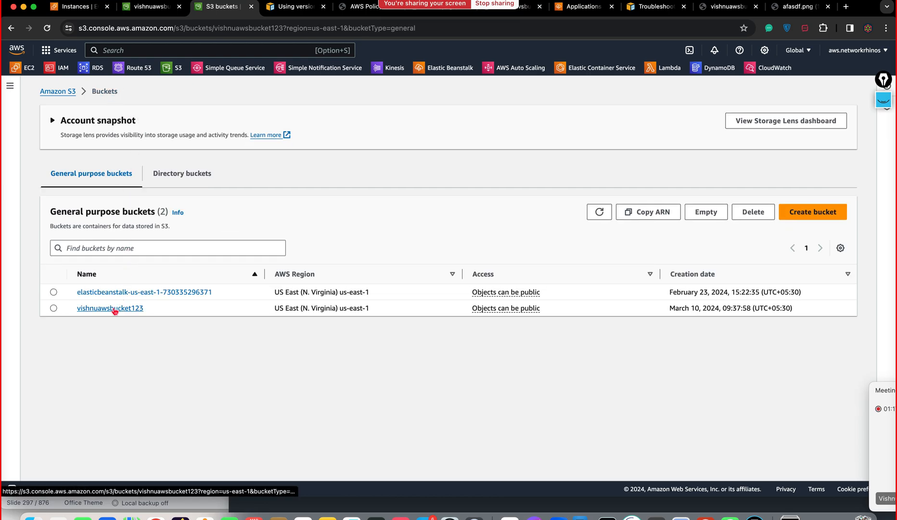
pyautogui.click(53, 275)
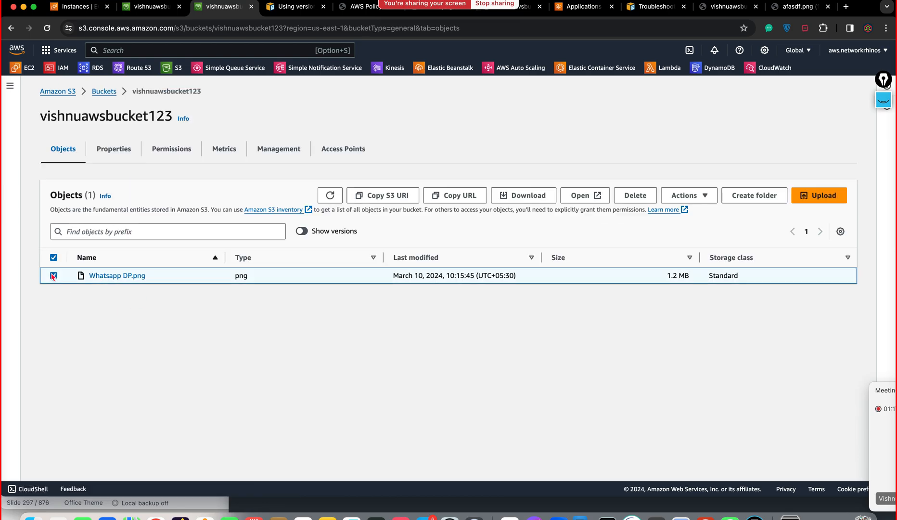
pyautogui.click(636, 197)
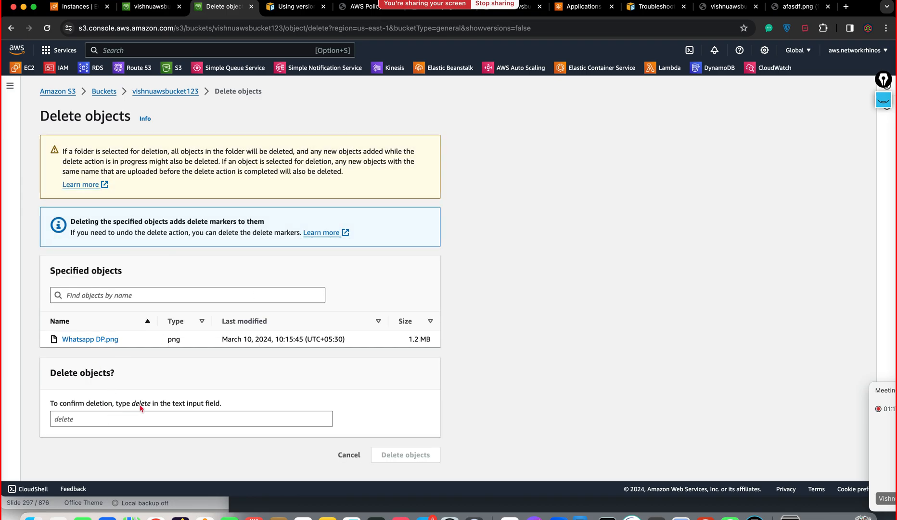
pyautogui.doubleClick(141, 405)
pyautogui.press('super+c')
pyautogui.click(116, 421)
pyautogui.press('super+v')
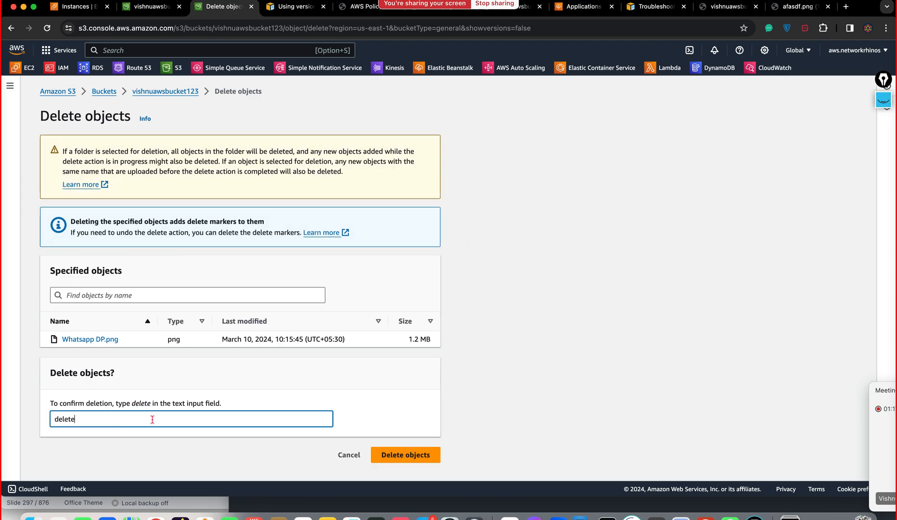
pyautogui.click(392, 457)
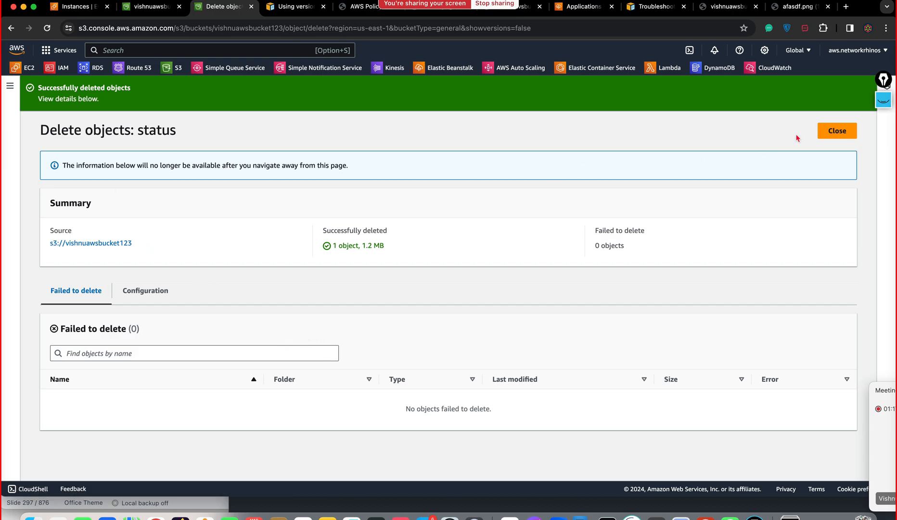
pyautogui.click(837, 131)
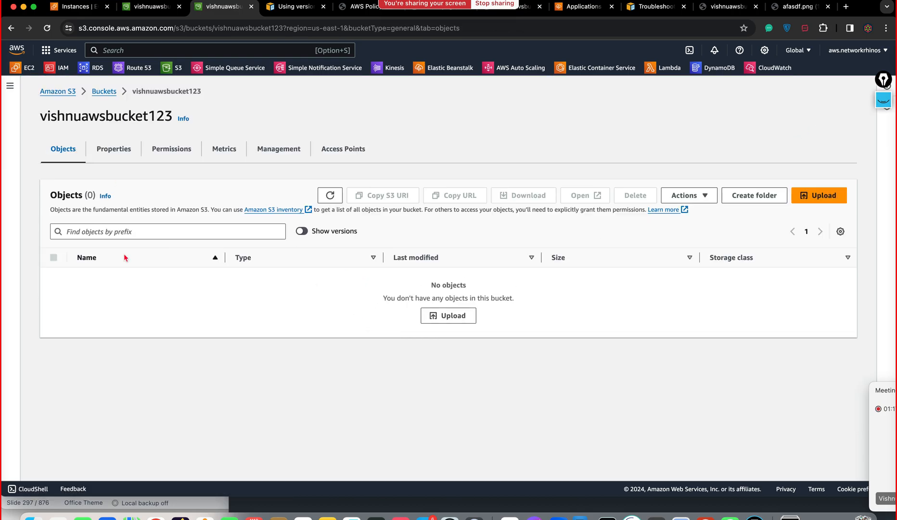
pyautogui.click(302, 233)
pyautogui.scroll(-1, 186, 318)
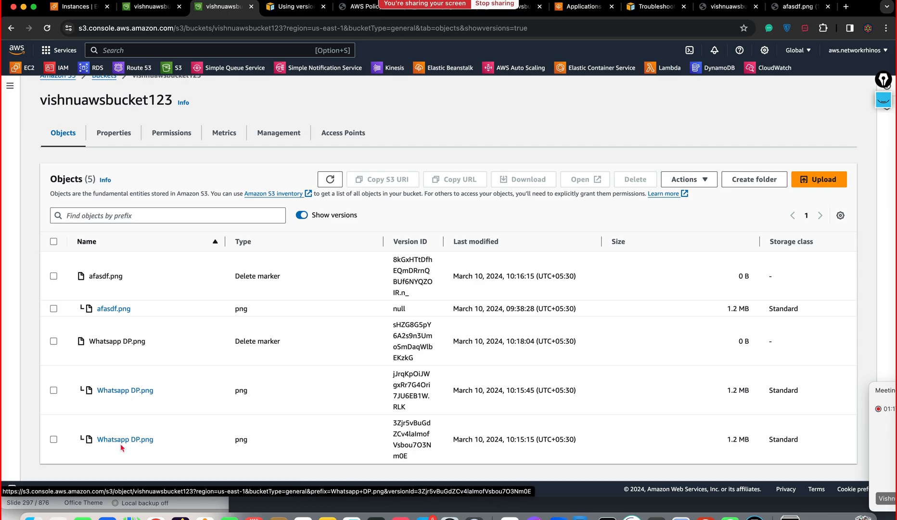
pyautogui.moveTo(294, 349); pyautogui.dragTo(234, 347)
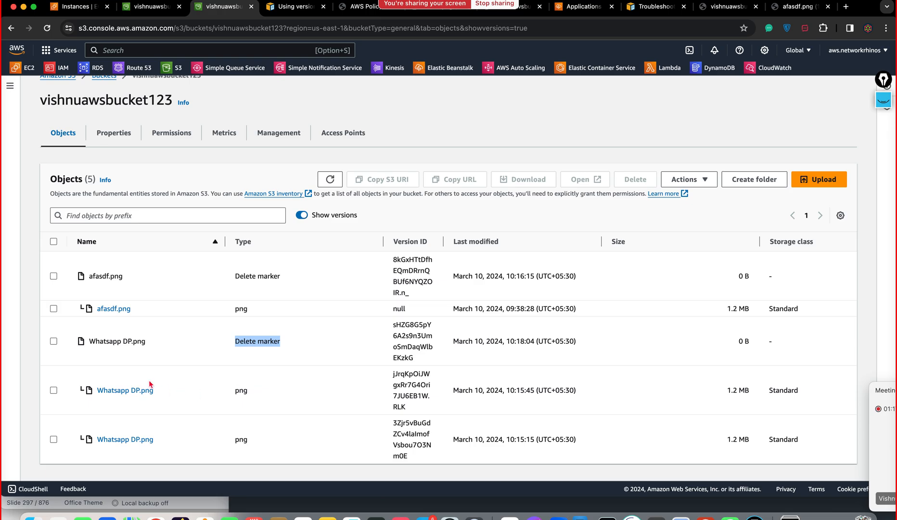
pyautogui.click(54, 342)
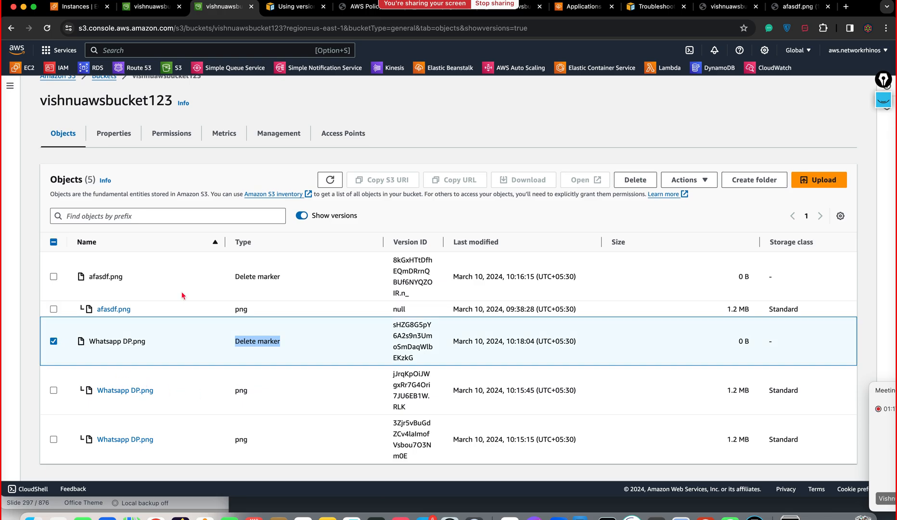
pyautogui.click(636, 180)
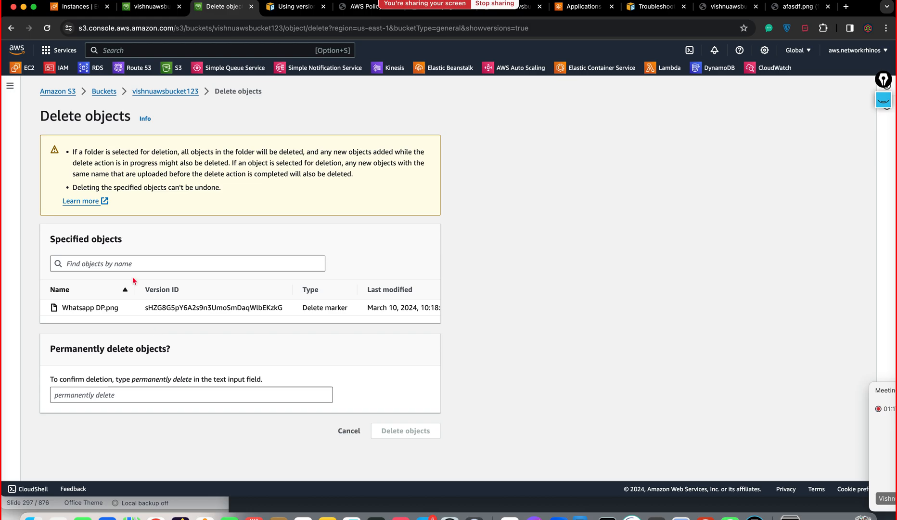
pyautogui.click(165, 91)
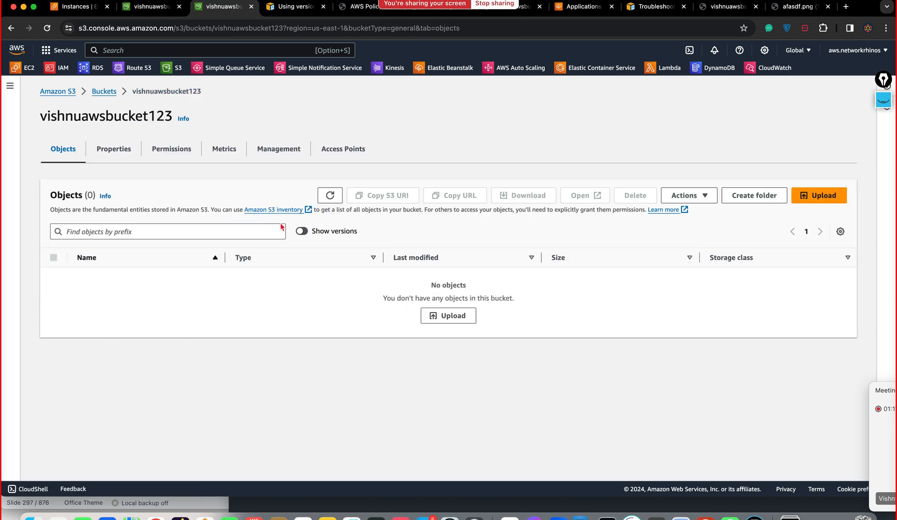
# Step: With Show versions on, delete the Whatsapp DP.png delete marker, confirming with 'permanently delete'
pyautogui.click(302, 232)
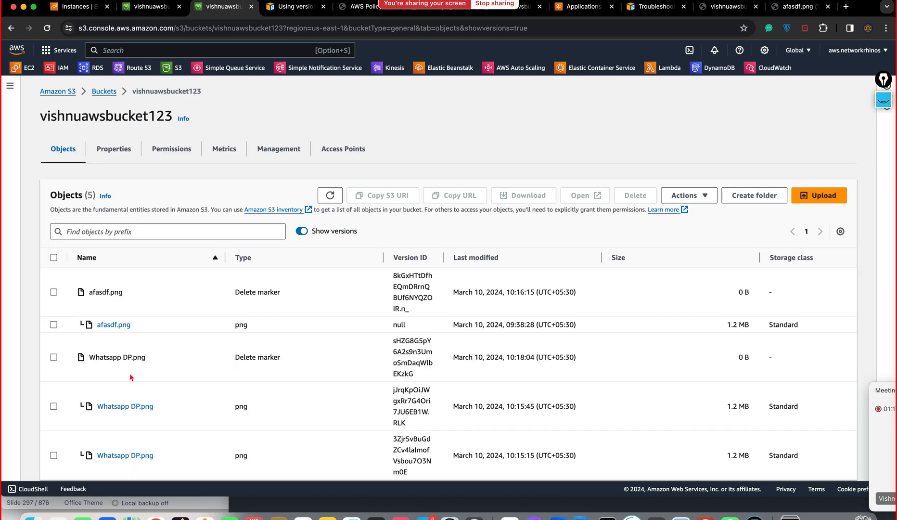
pyautogui.scroll(-1, 122, 400)
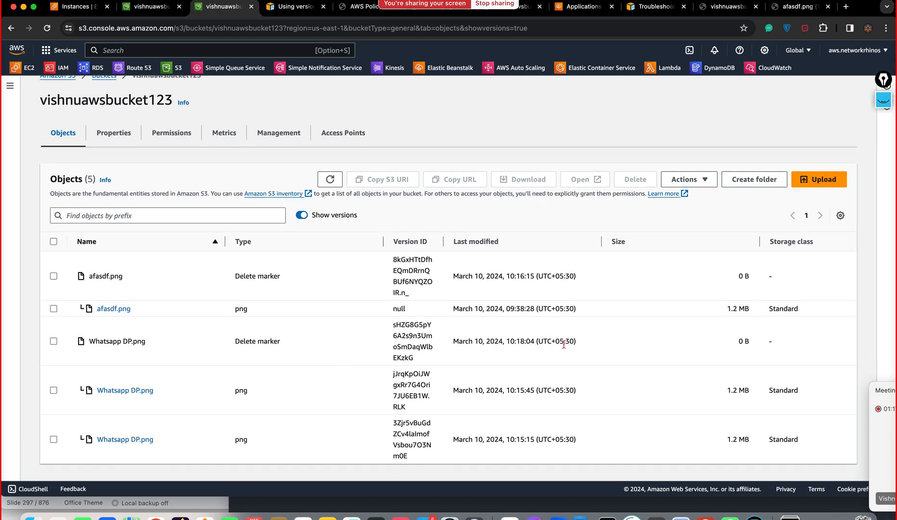
pyautogui.click(53, 341)
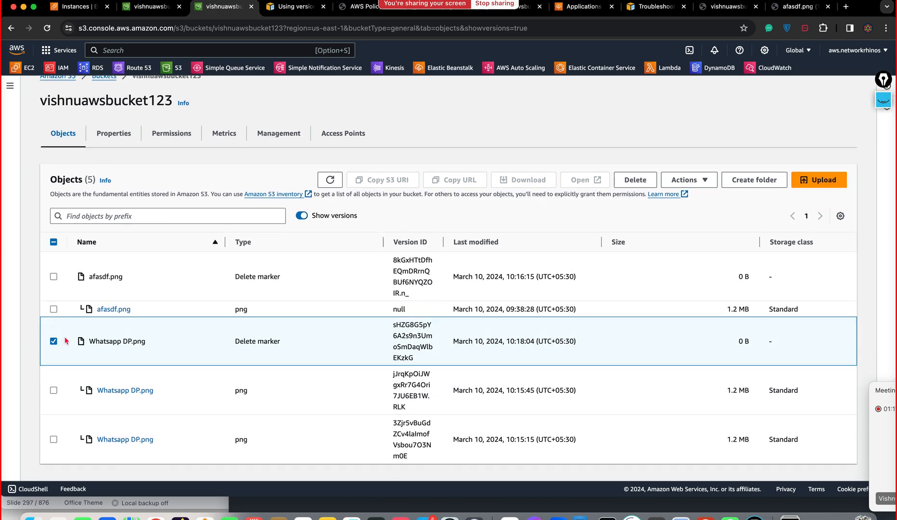
pyautogui.click(698, 180)
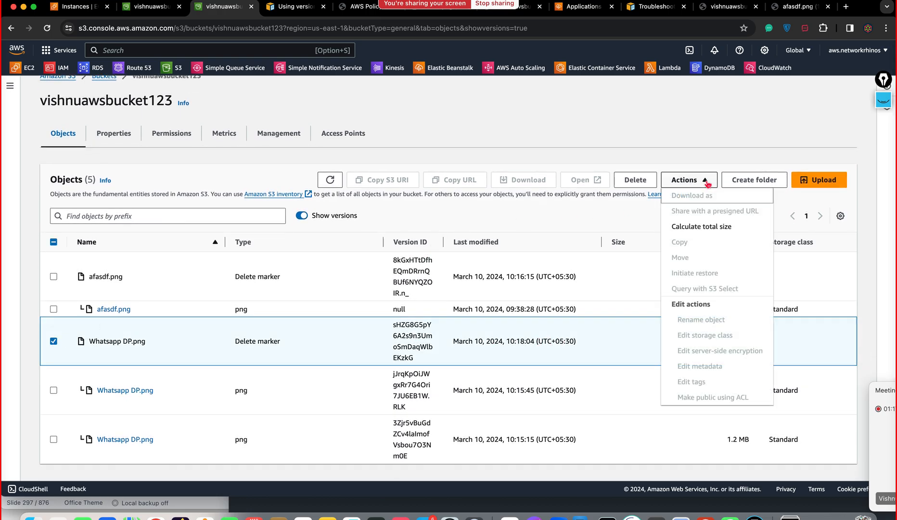
pyautogui.click(635, 183)
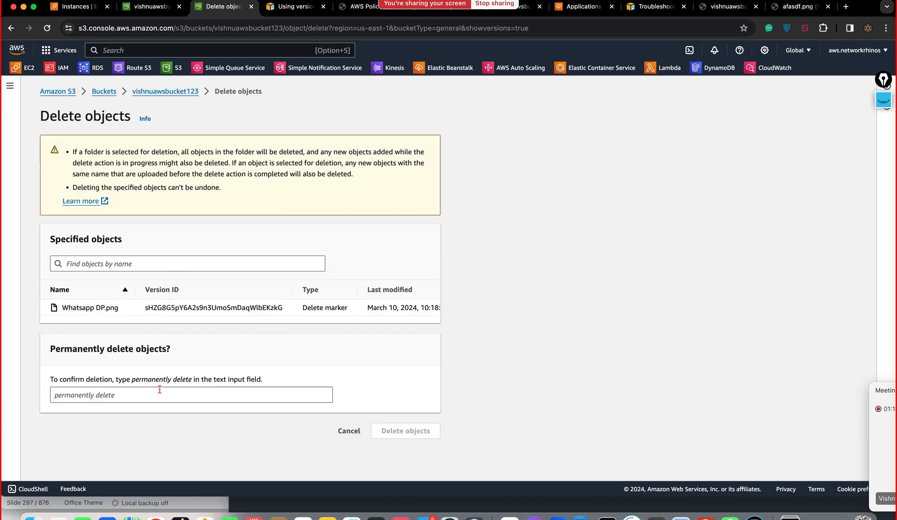
pyautogui.click(134, 381)
pyautogui.moveTo(135, 381); pyautogui.dragTo(191, 381)
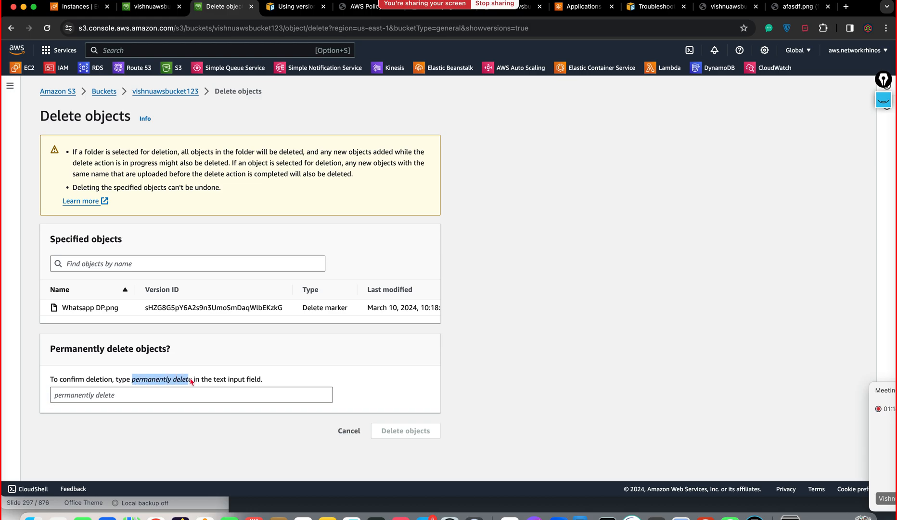
pyautogui.click(158, 400)
pyautogui.write('permanently delete')
pyautogui.click(393, 433)
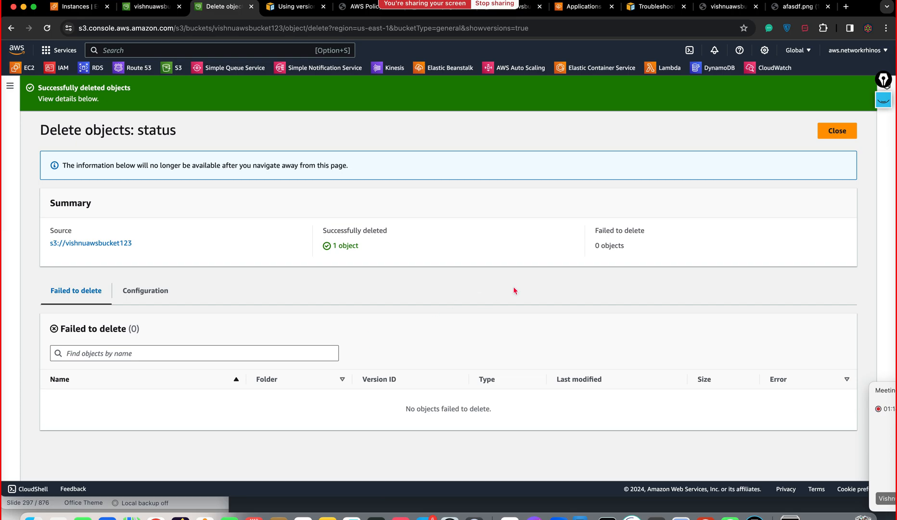
# Step: Close the delete status page and turn off Show versions to see Whatsapp DP.png restored in vishnuawsbucket123
pyautogui.click(837, 131)
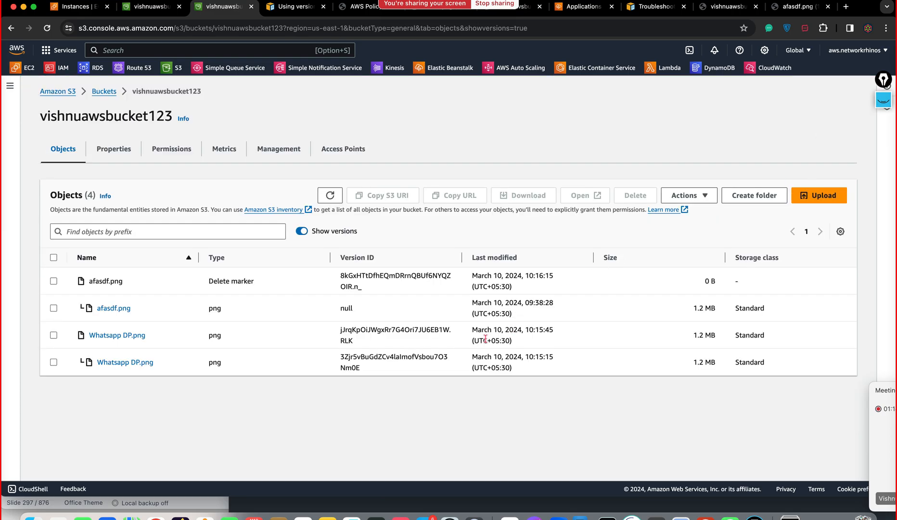
pyautogui.click(302, 231)
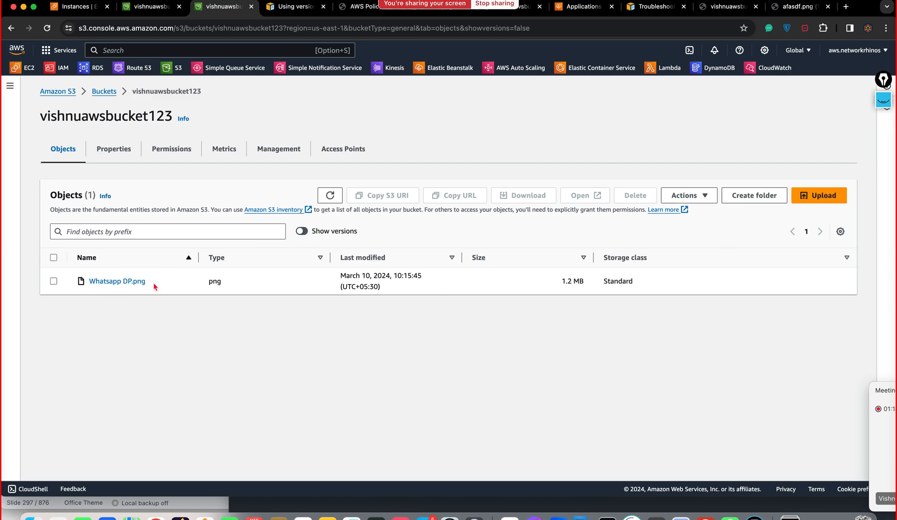